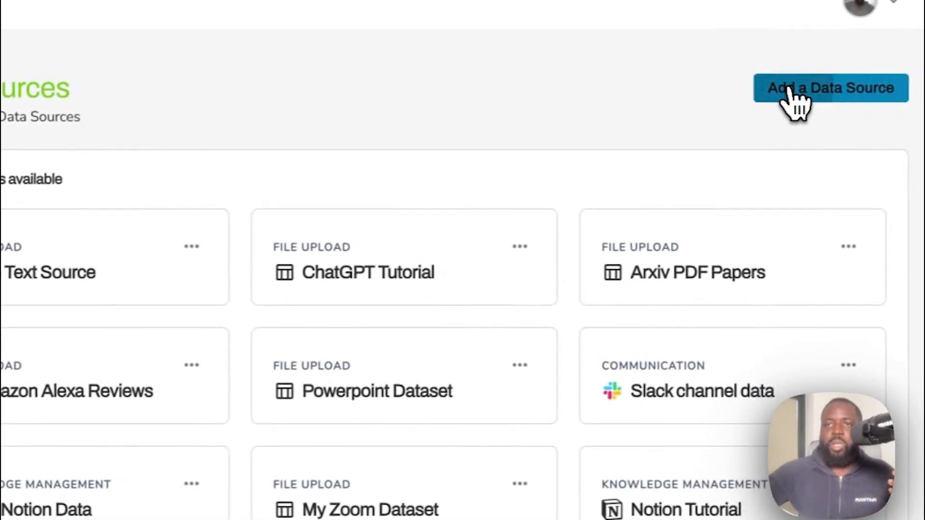
Add a new CSV data source named Product CSV and save it
click(789, 94)
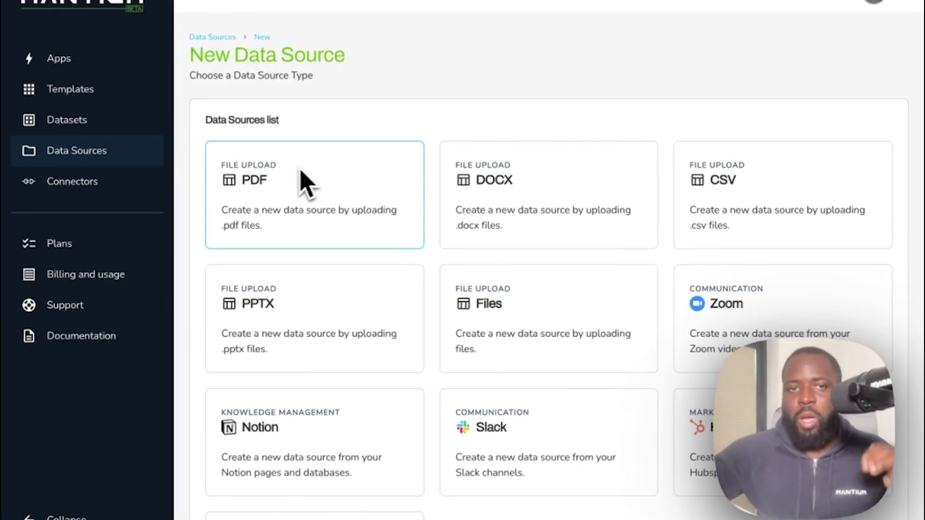
scroll(290, 173, down, 1)
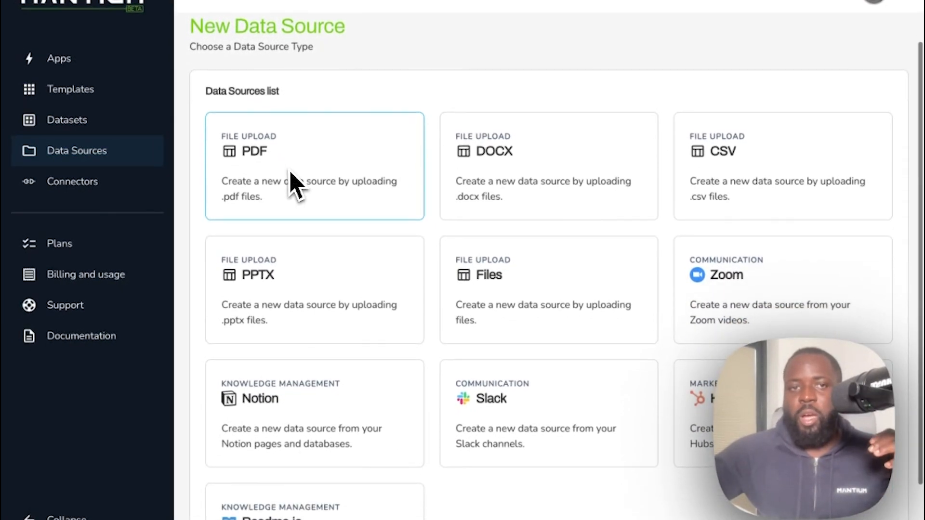
scroll(340, 189, down, 3)
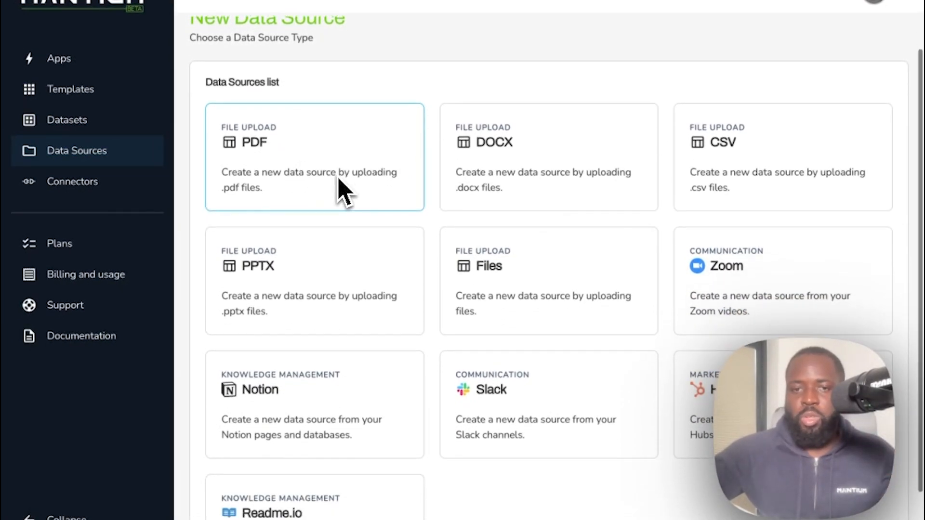
scroll(410, 289, up, 3)
scroll(432, 263, up, 1)
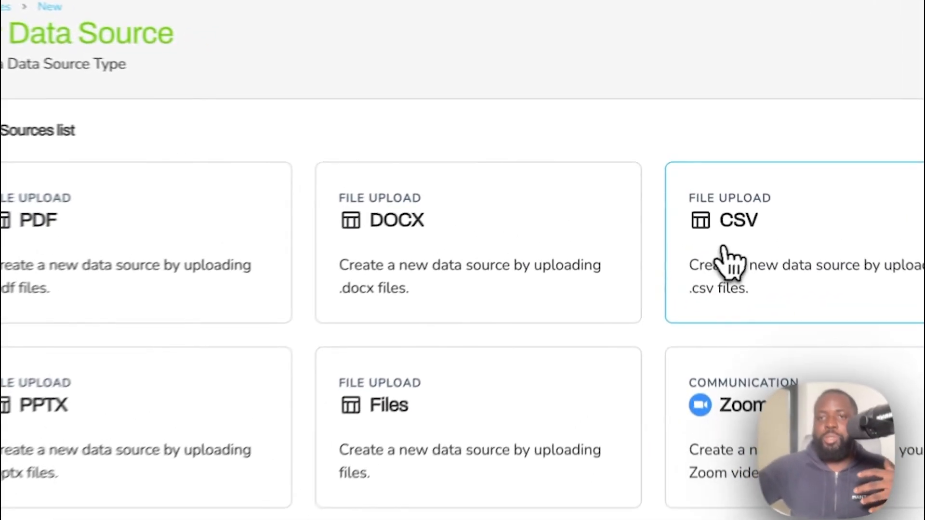
click(712, 202)
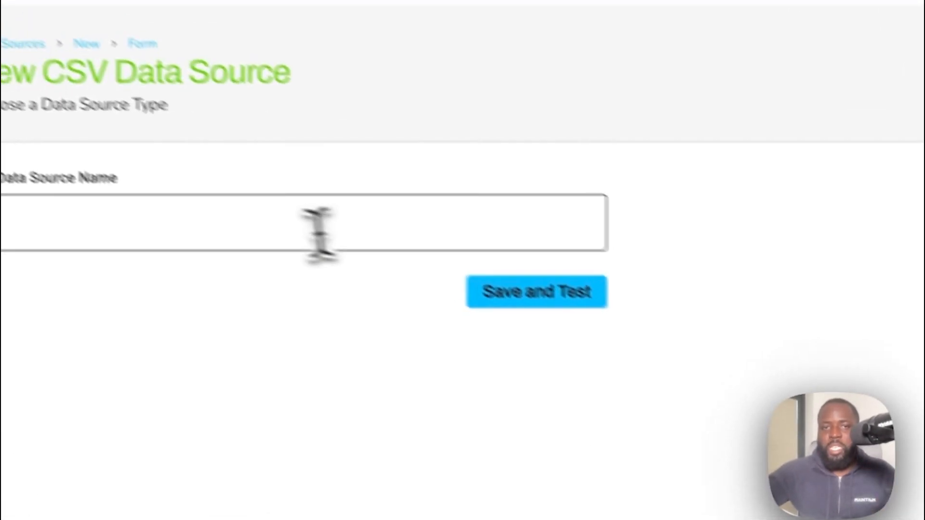
click(318, 231)
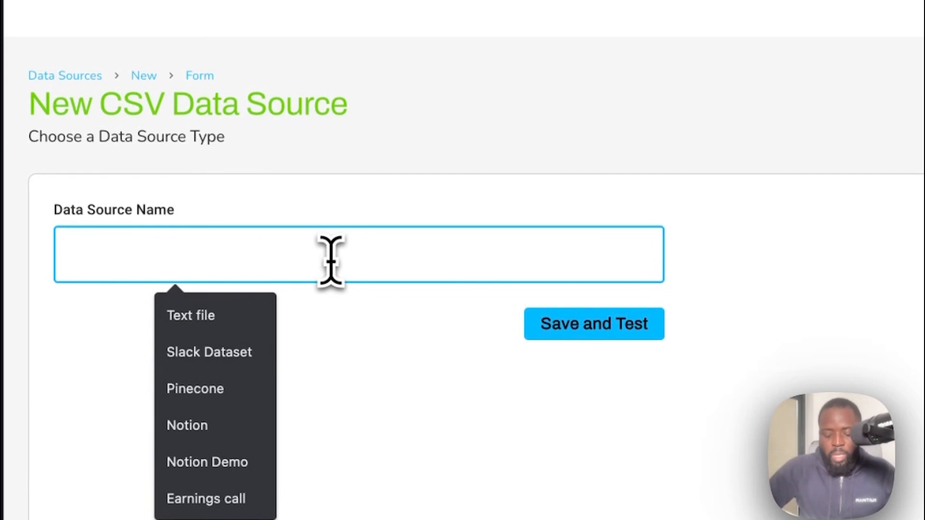
text(Product CSV)
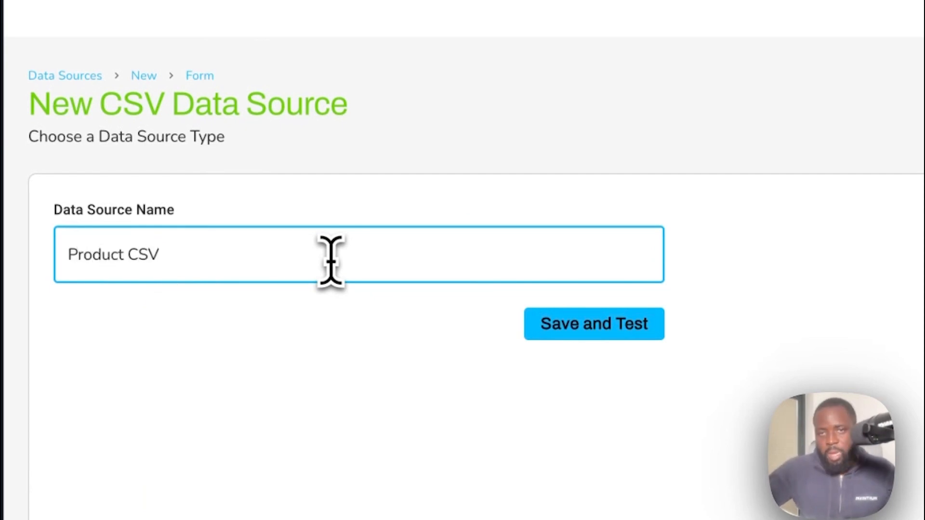
click(588, 324)
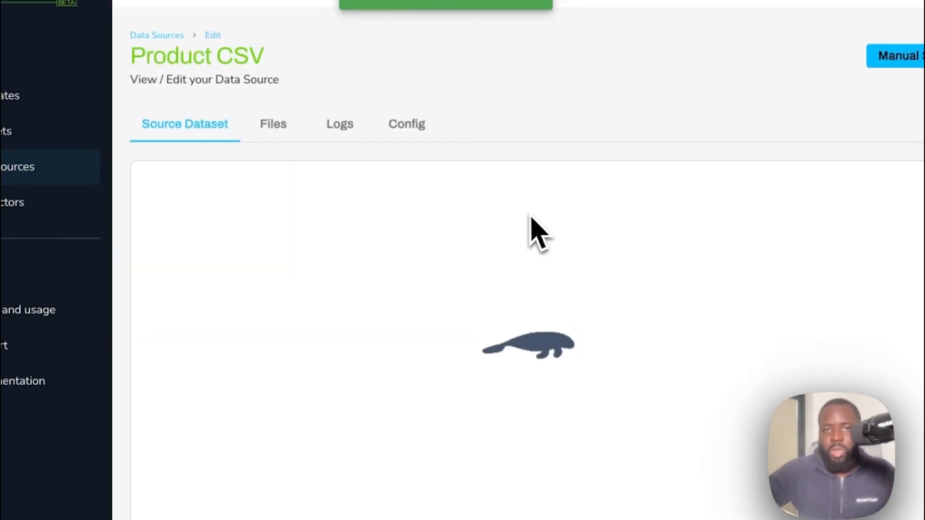
Upload product_data.csv to the Product CSV data source and finish with a sync
click(284, 134)
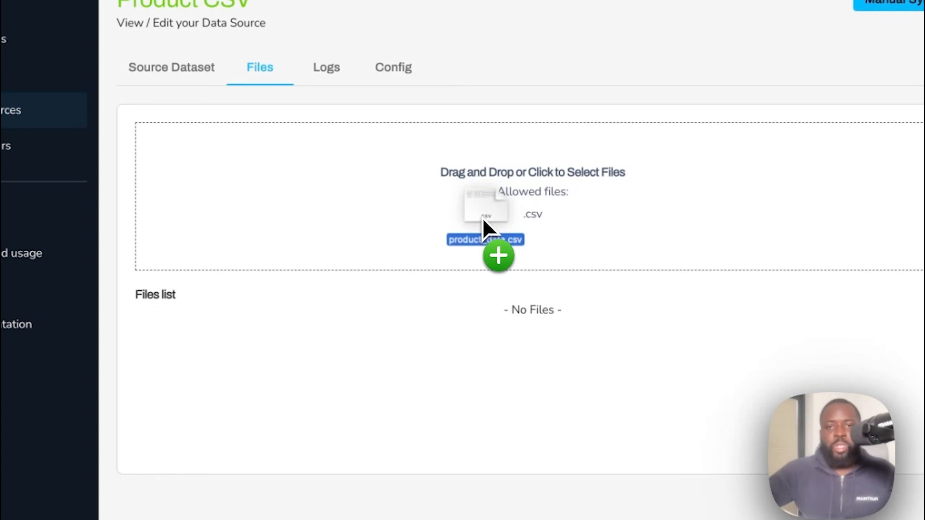
drag(483, 220, 483, 221)
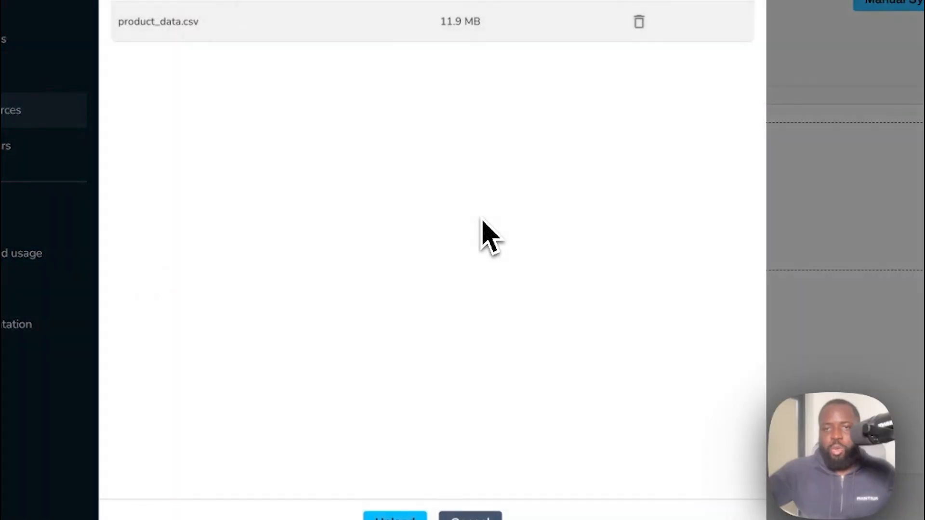
click(395, 516)
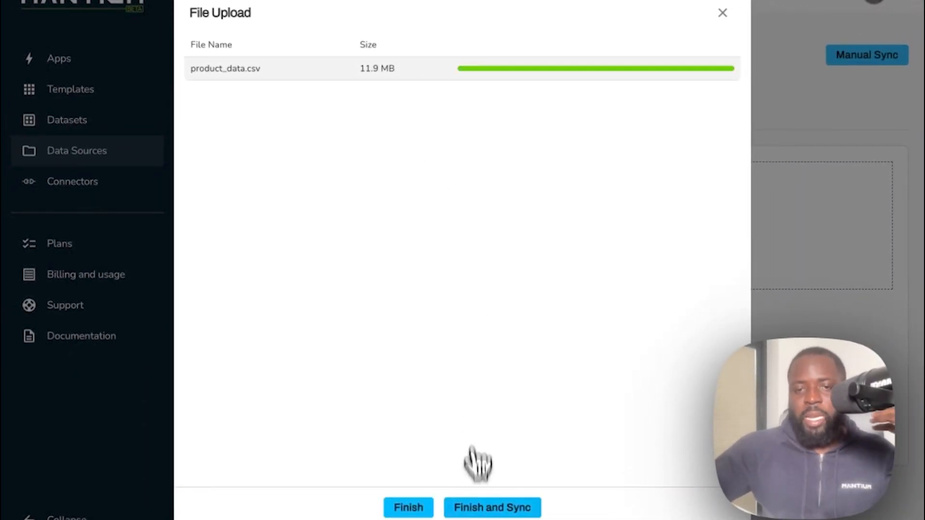
click(476, 509)
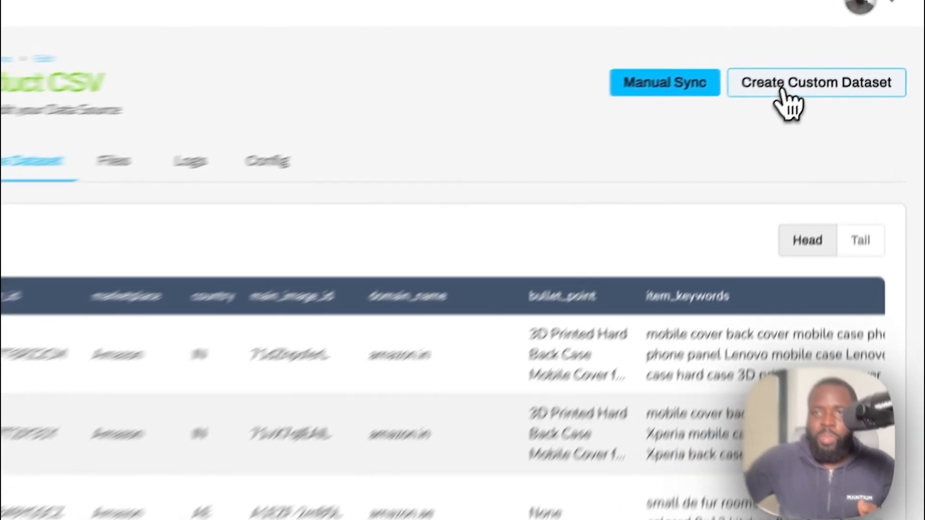
Create a custom dataset named Amazon Ecommerce Data I from the Product CSV data source
click(814, 62)
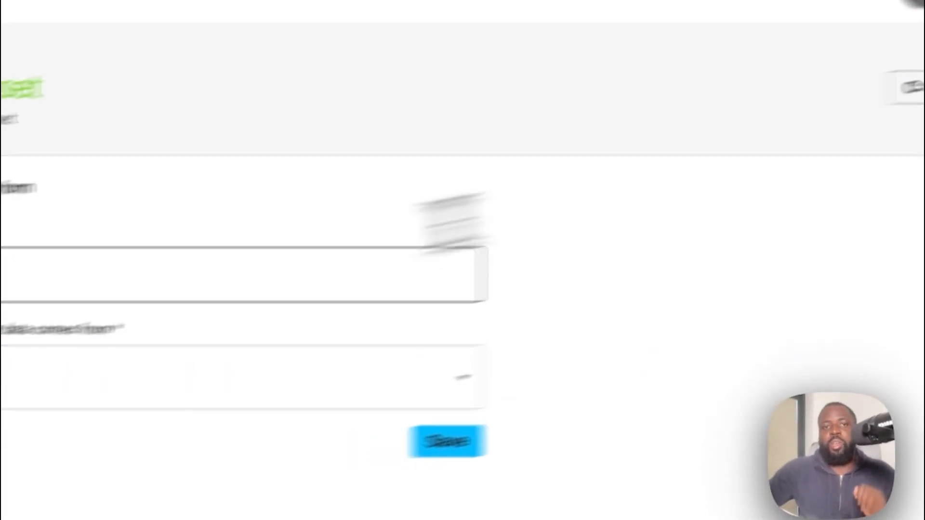
click(202, 236)
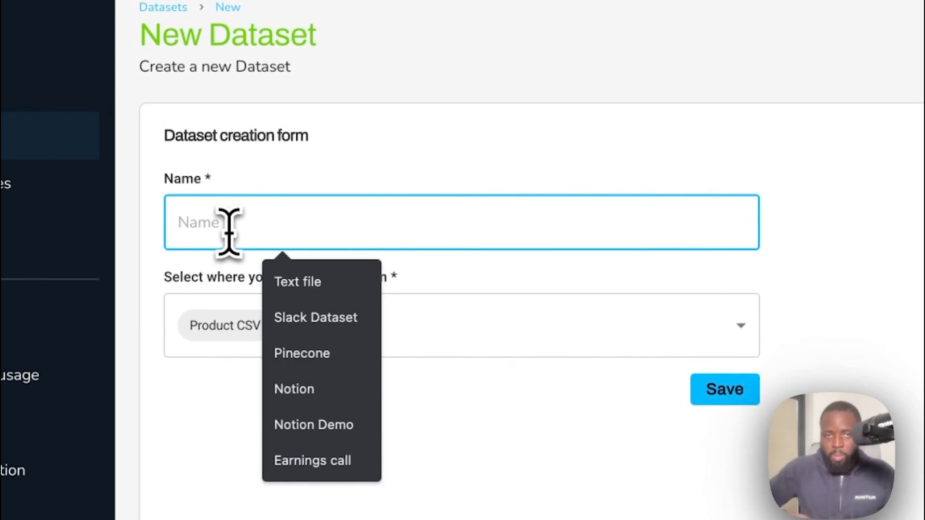
text(Amazo)
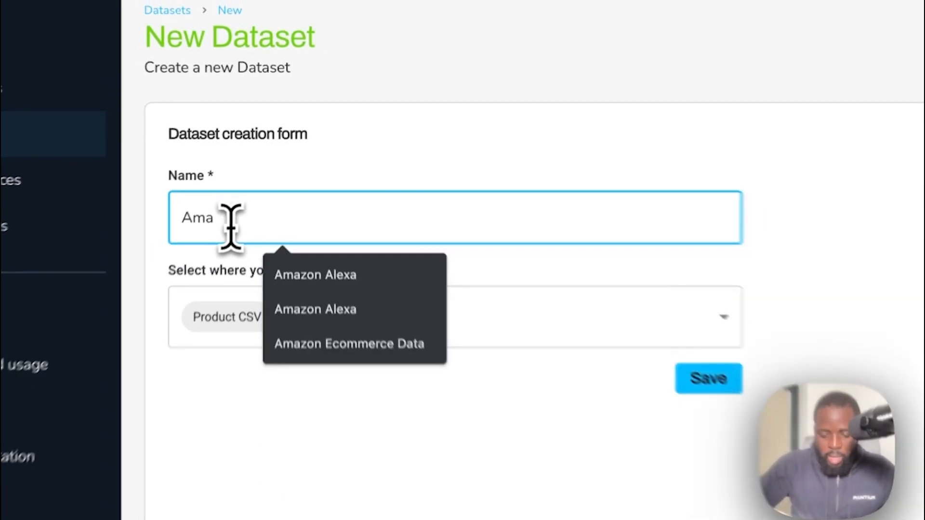
text(n Ecomme)
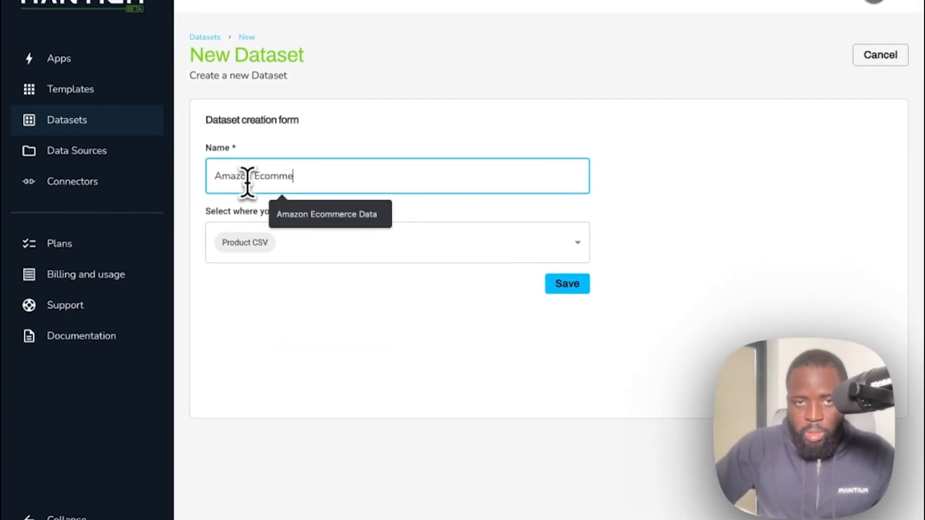
click(274, 223)
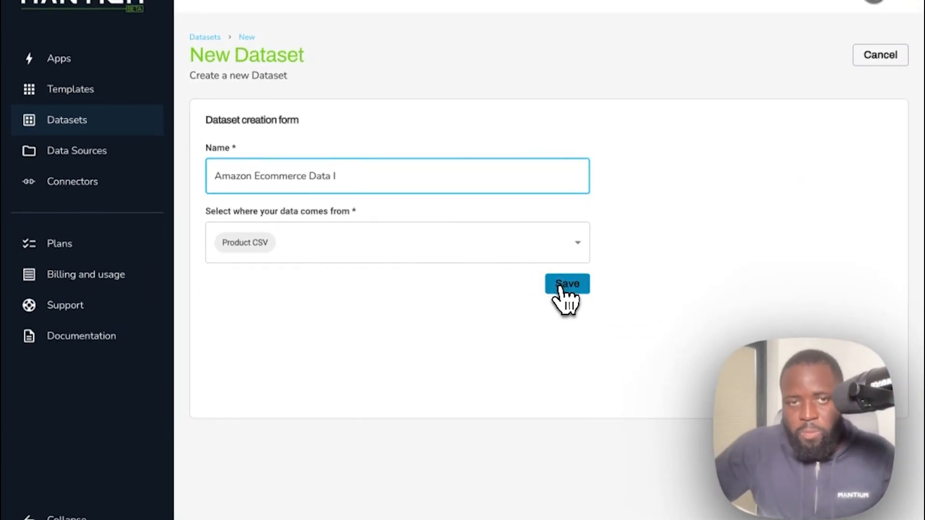
click(563, 285)
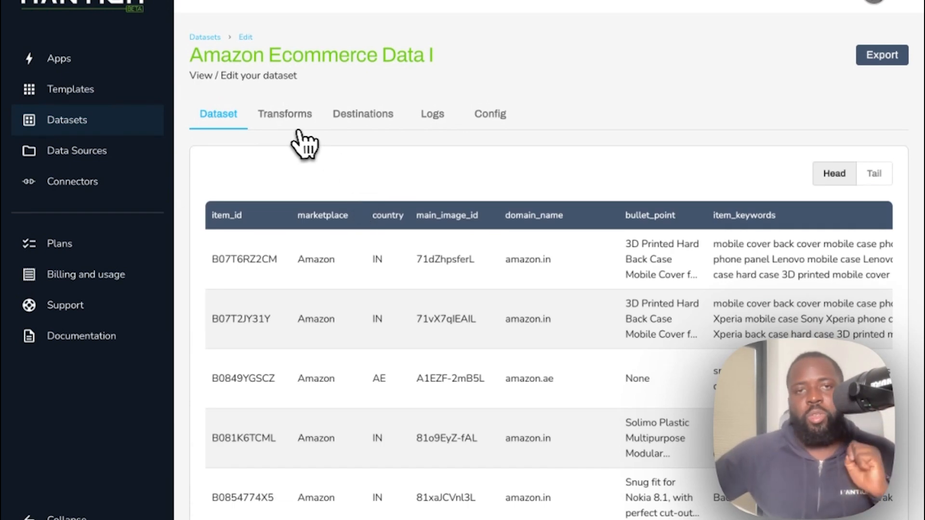
Add a Combine Columns transform to the dataset, keeping manipulated_text as its destination column
click(289, 125)
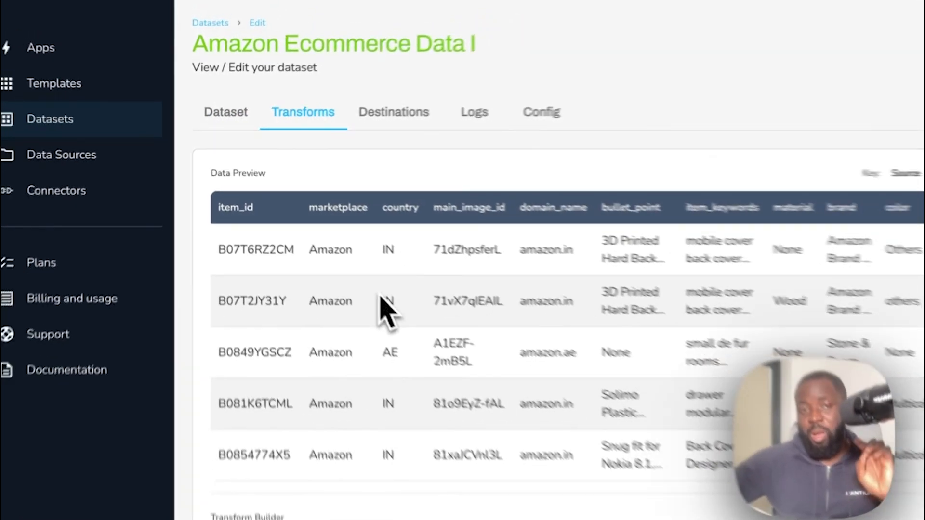
scroll(366, 296, down, 6)
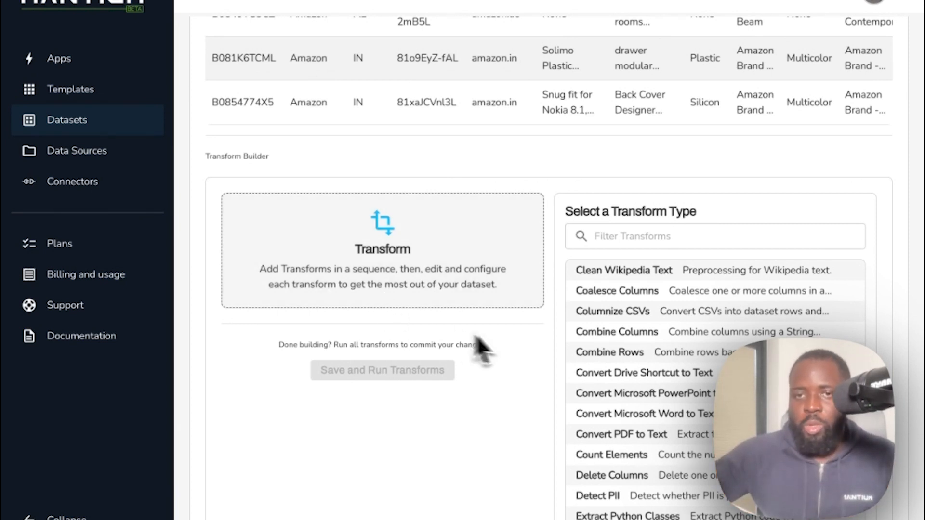
click(640, 332)
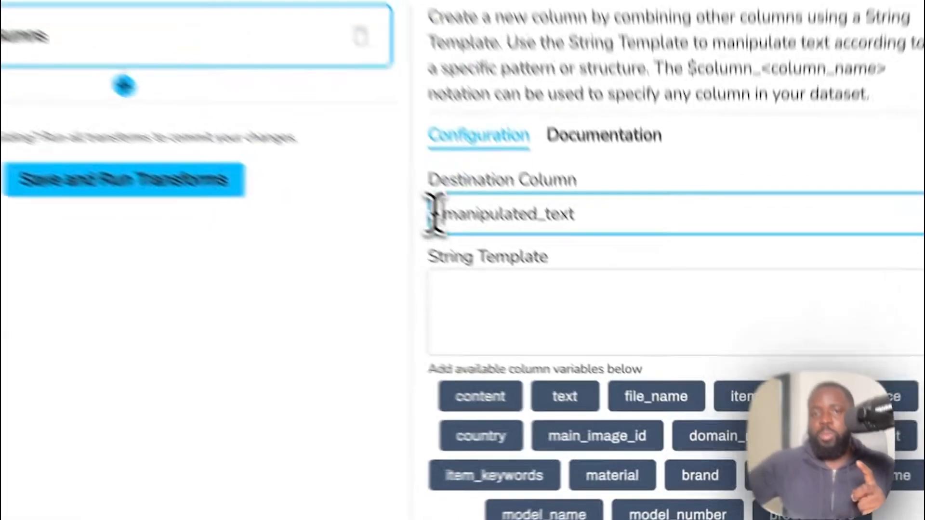
drag(568, 319, 666, 321)
drag(364, 133, 478, 140)
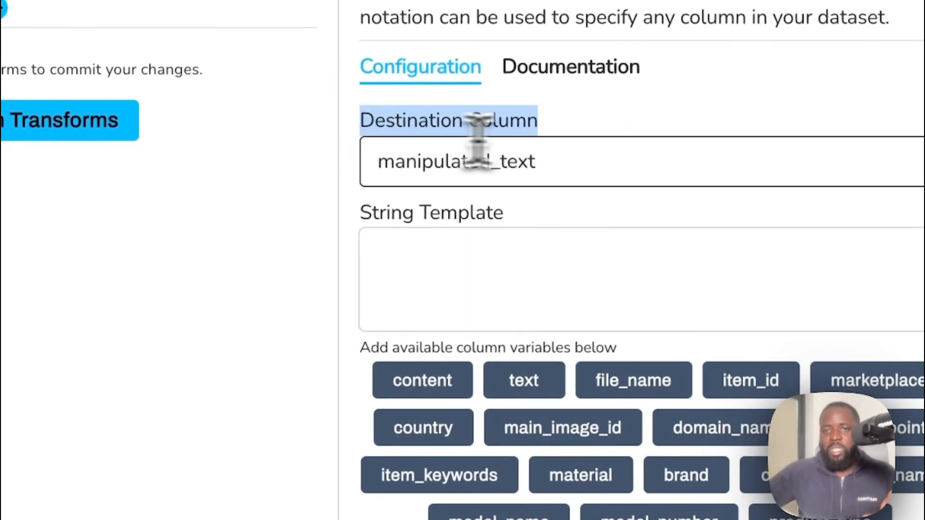
Fill the string template with labelled, comma-separated variables: item_id, marketplace, country, bullet_point, item_keywords, material, brand, color, item_name, model_name, model_number and product_type
click(446, 284)
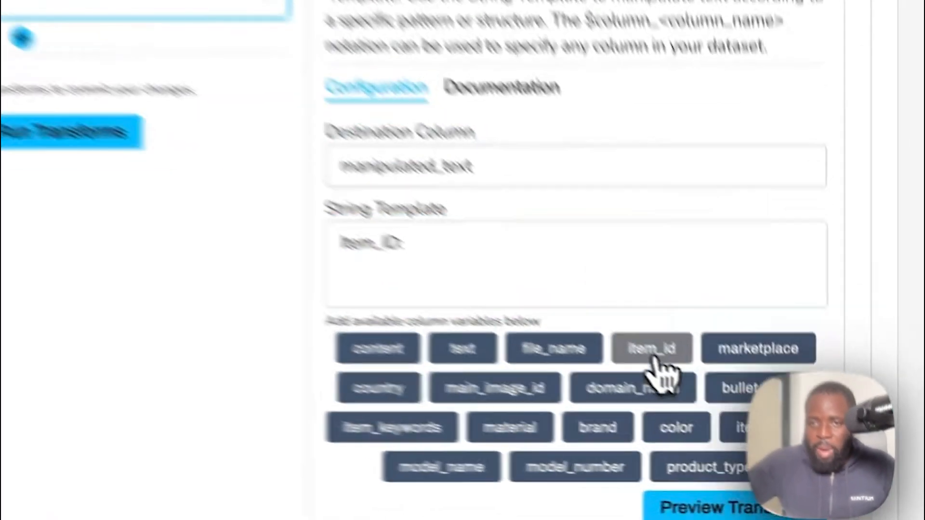
click(743, 428)
text(, )
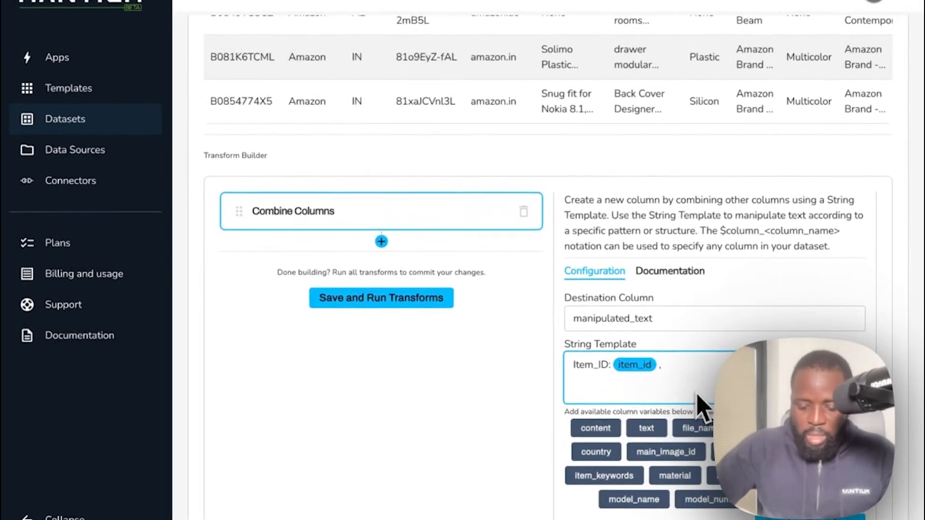
text(Market_Plac)
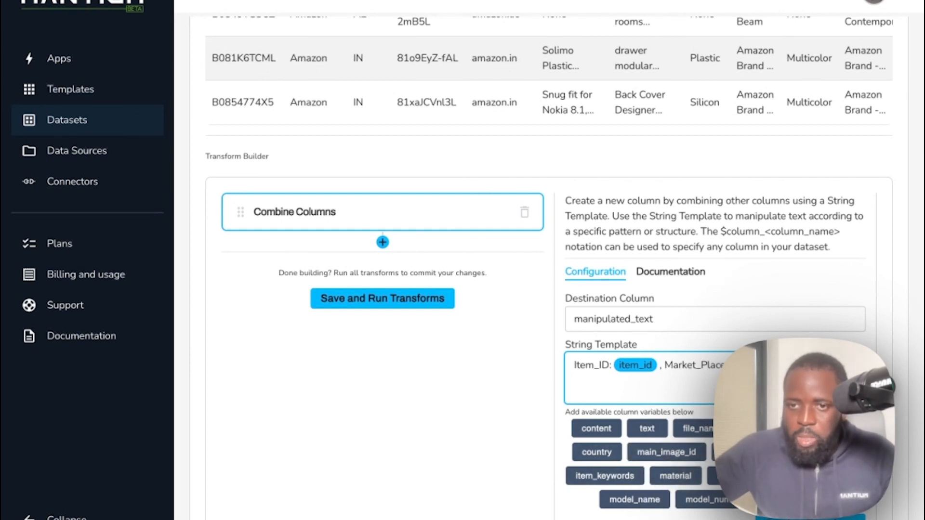
scroll(549, 269, down, 1)
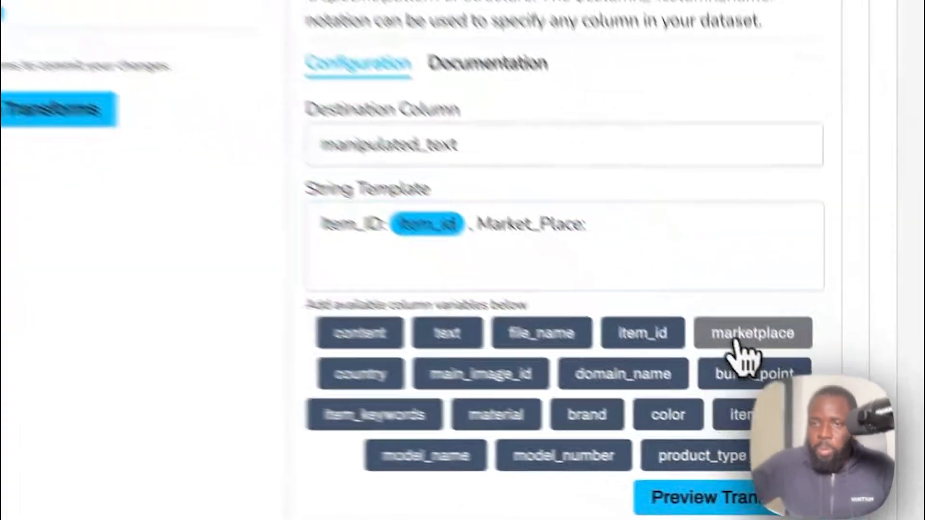
click(821, 418)
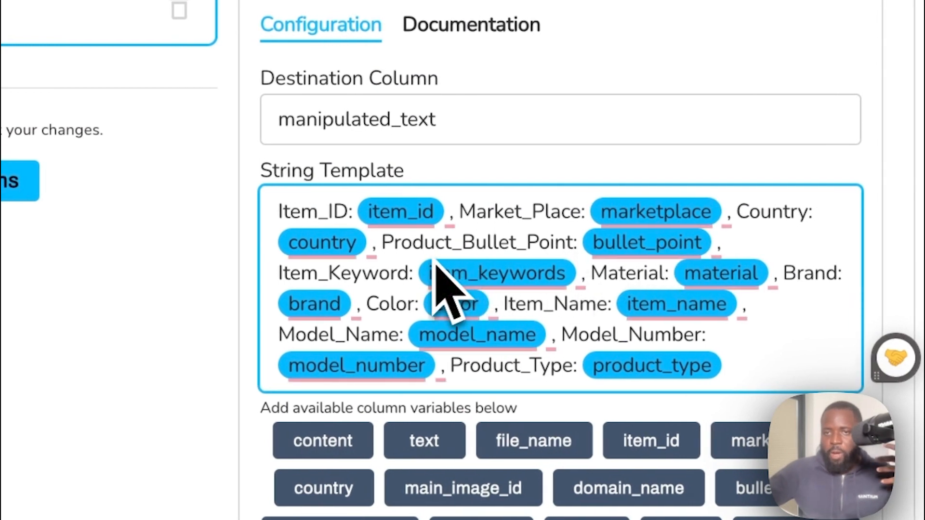
double_click(600, 247)
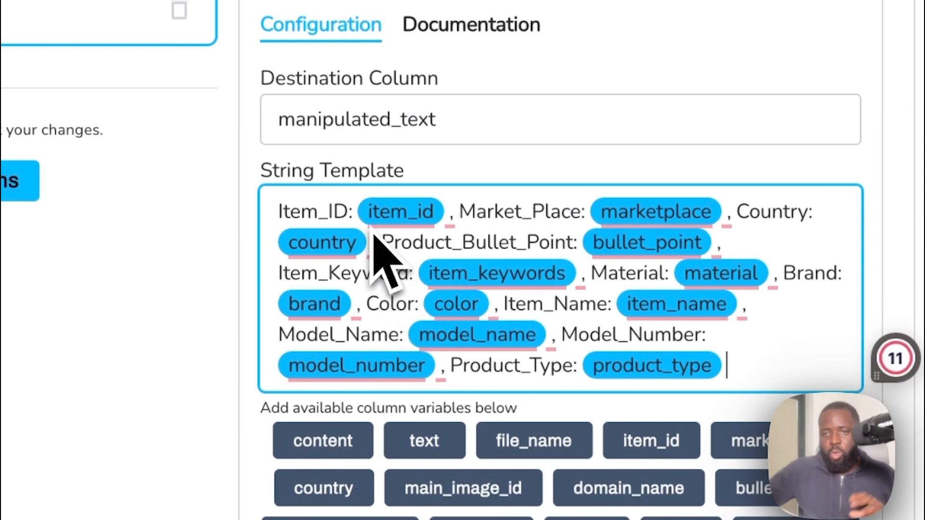
double_click(355, 243)
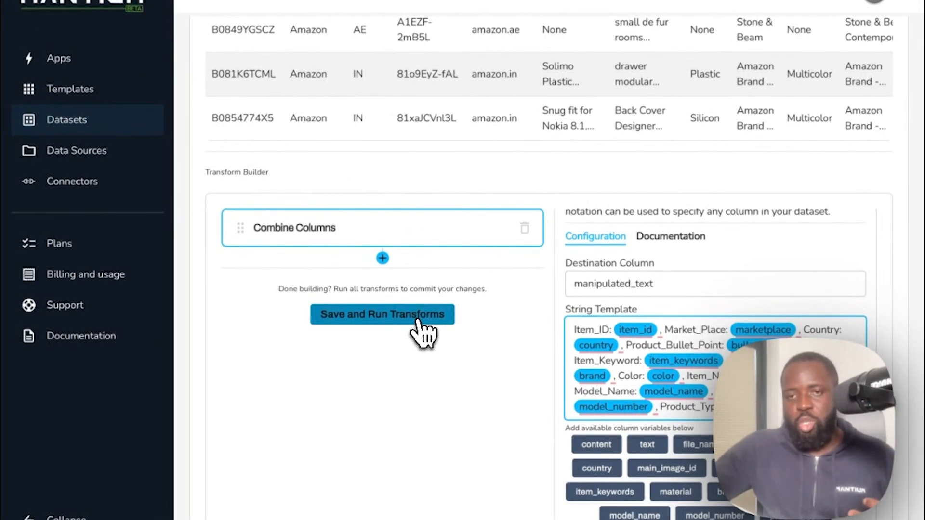
Save and run the transforms, and review the full manipulated_text value of the first row in the data preview
click(418, 322)
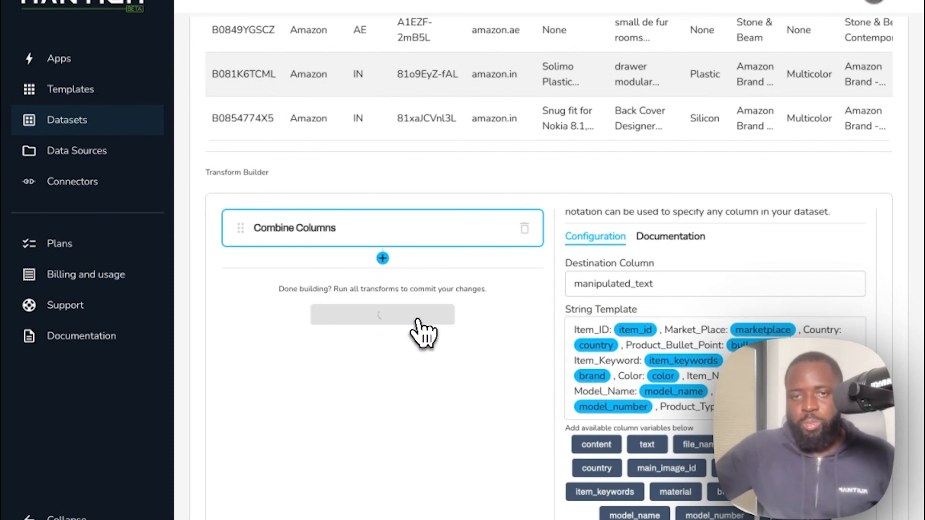
scroll(470, 268, right, 8)
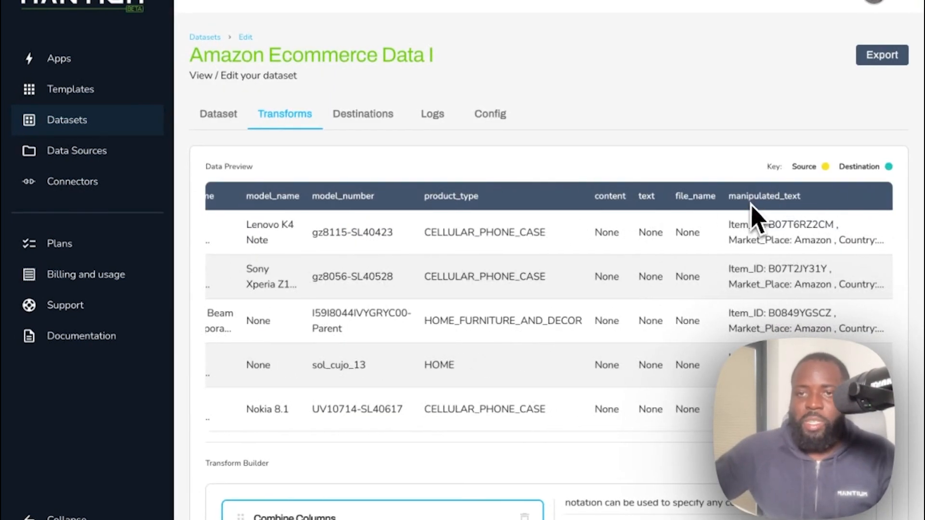
click(785, 249)
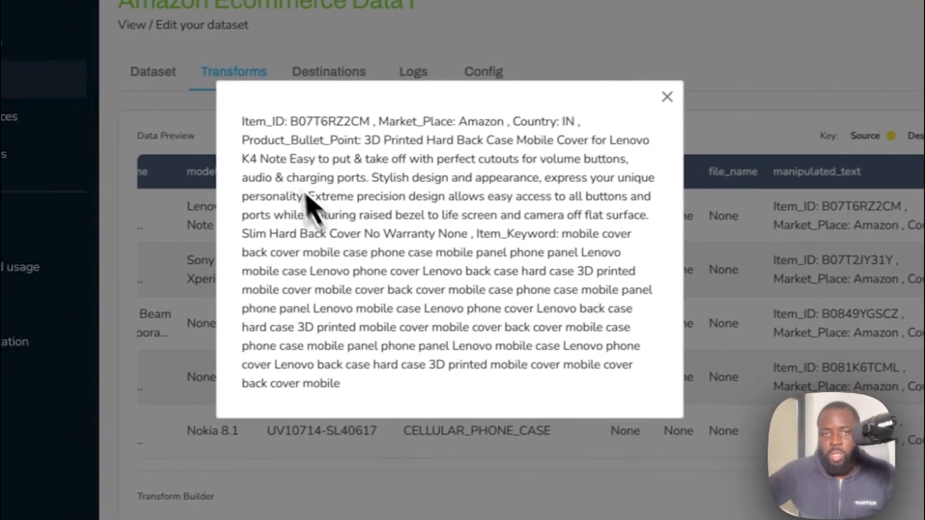
drag(207, 134, 391, 451)
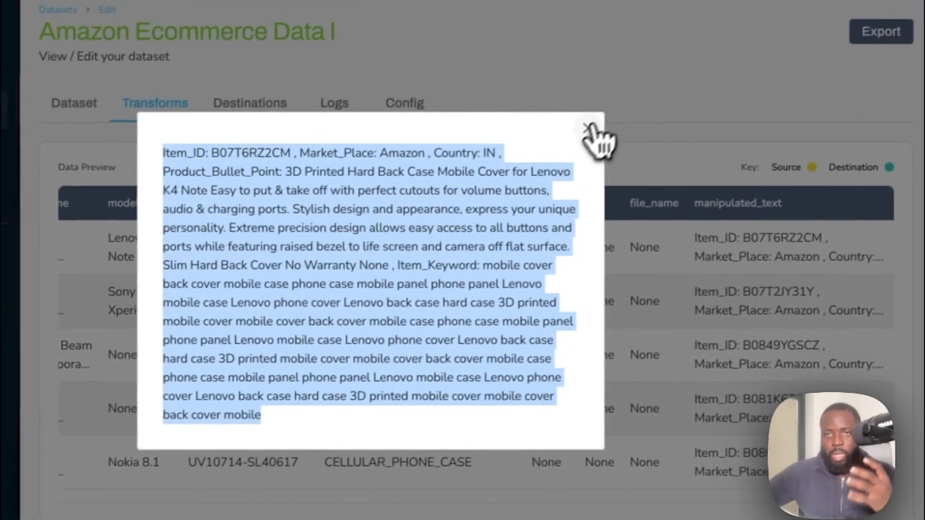
click(587, 129)
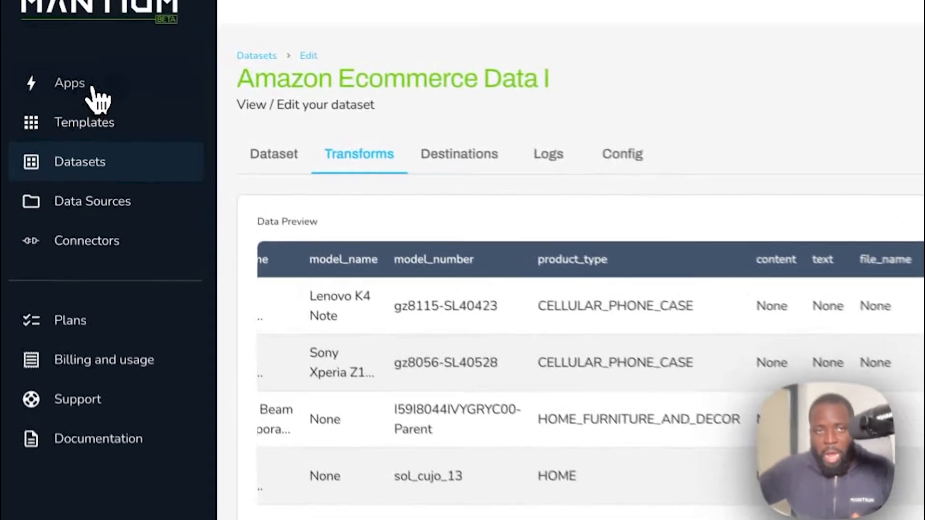
Start a new app from the Custom Application template after browsing the available app templates
click(79, 64)
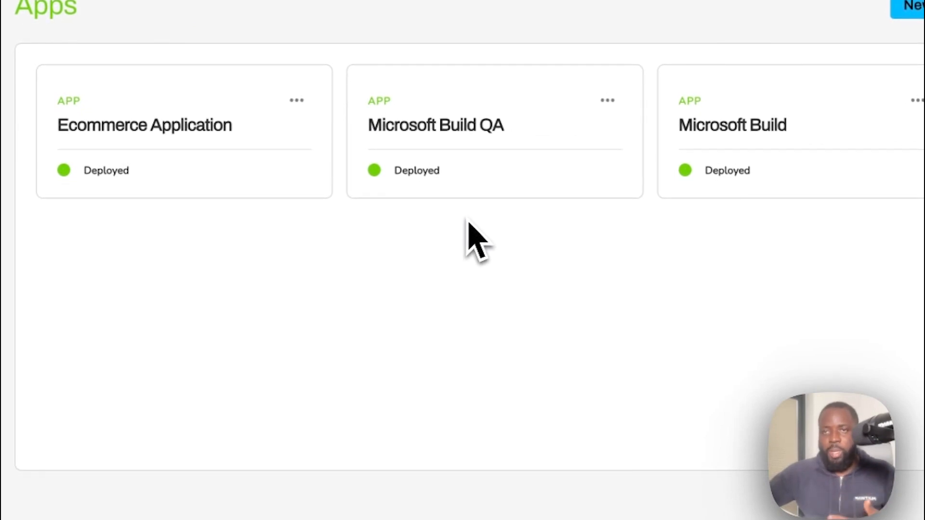
click(912, 10)
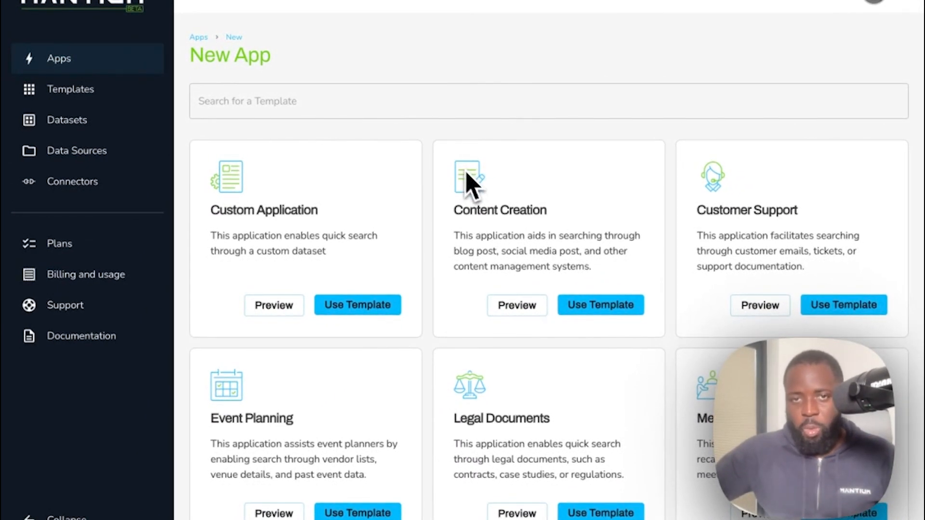
scroll(490, 193, down, 2)
scroll(760, 155, down, 3)
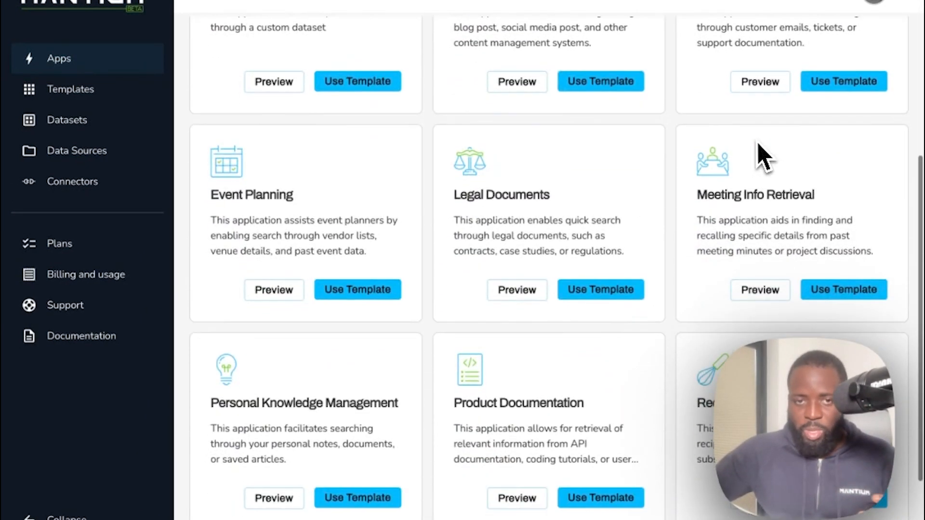
scroll(674, 183, down, 2)
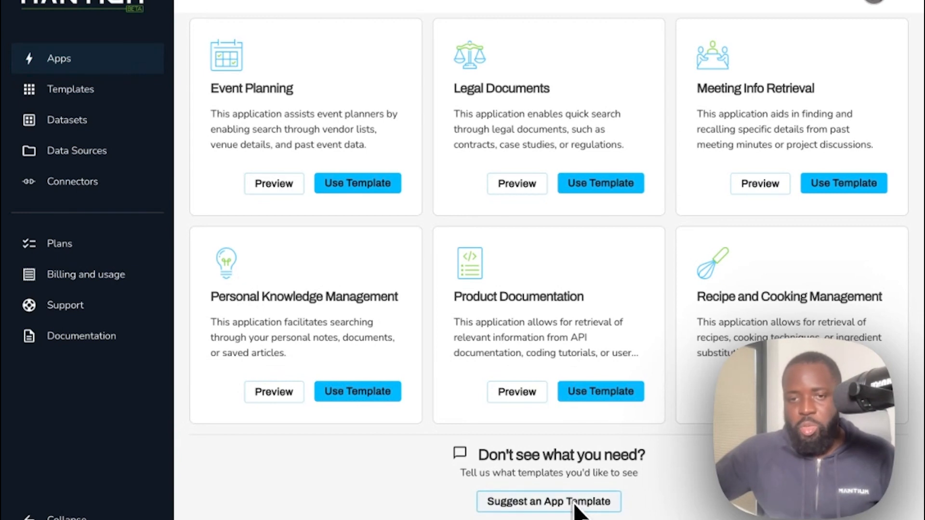
scroll(520, 315, up, 6)
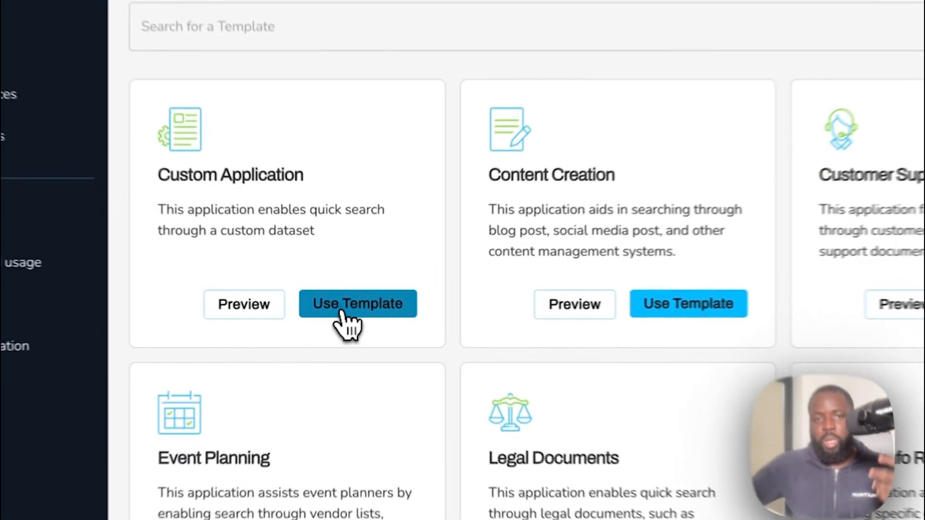
click(346, 308)
Select Amazon Ecommerce Data I as the app's dataset and copy its manipulated_text column name into the standard text column
click(419, 84)
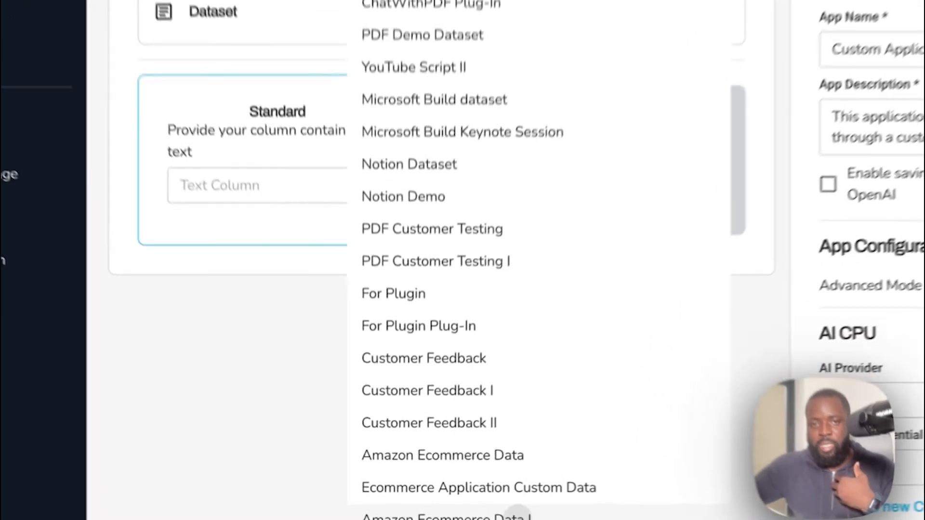
click(448, 515)
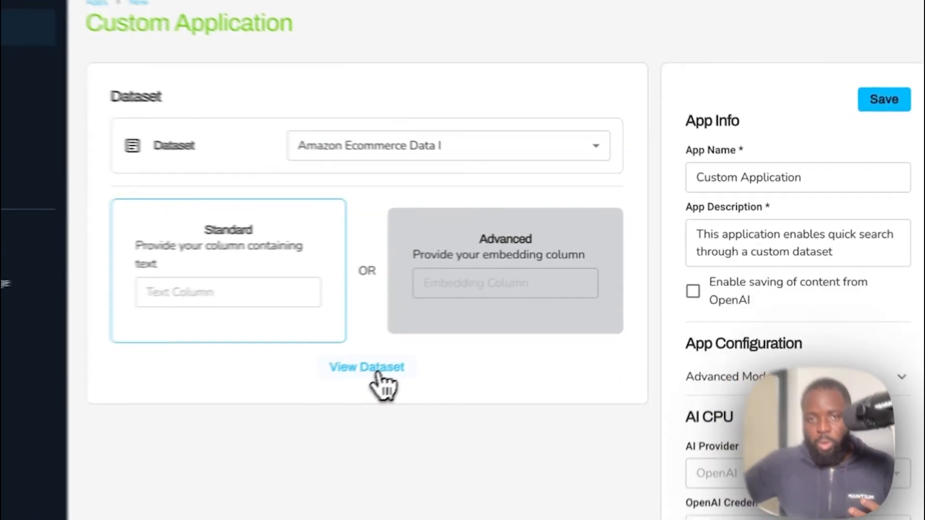
click(441, 347)
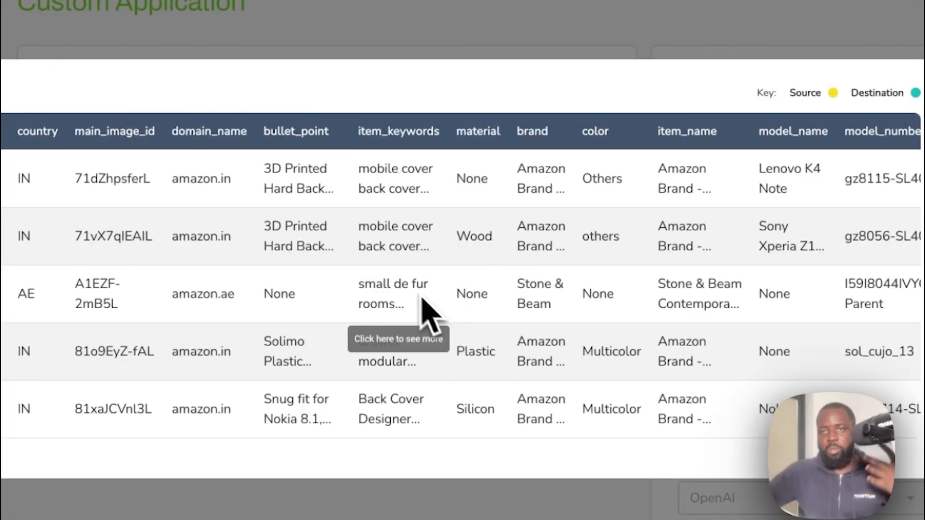
scroll(747, 140, right, 10)
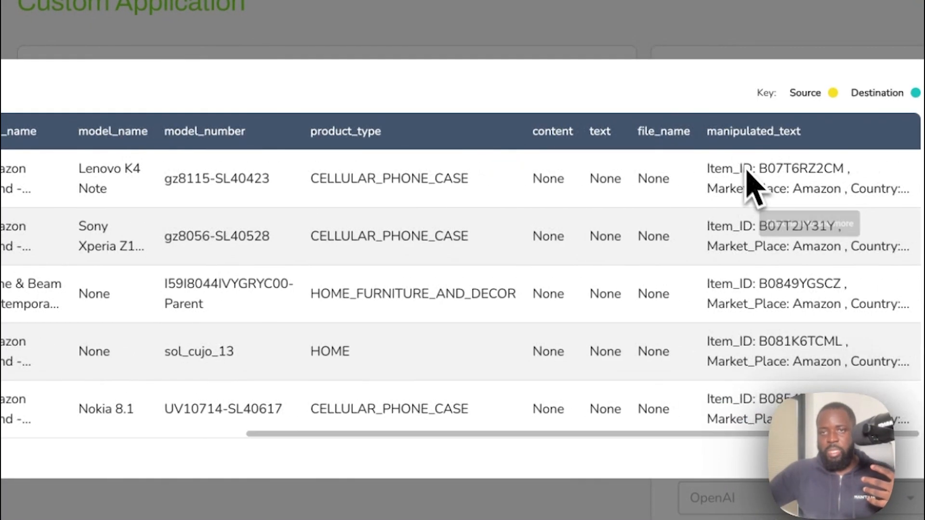
drag(706, 131, 814, 133)
key(ctrl+c)
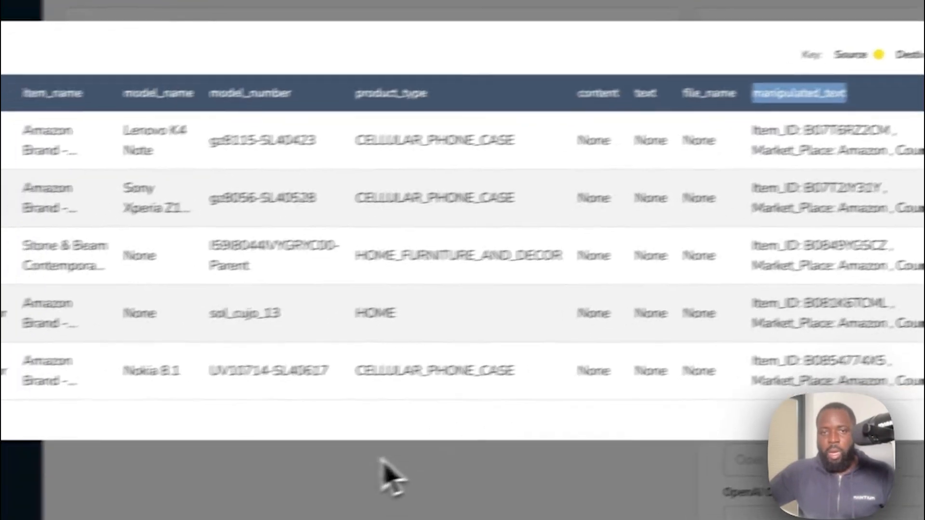
click(391, 478)
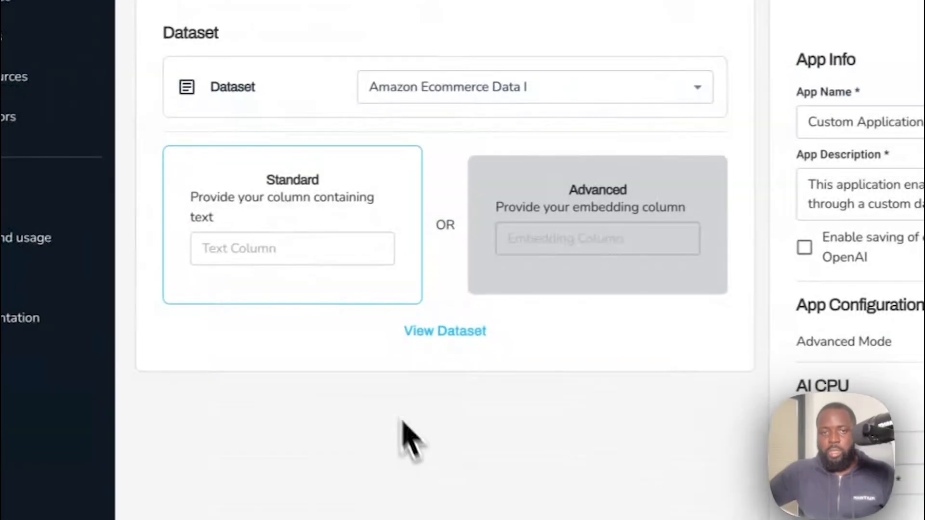
click(313, 246)
key(ctrl+v)
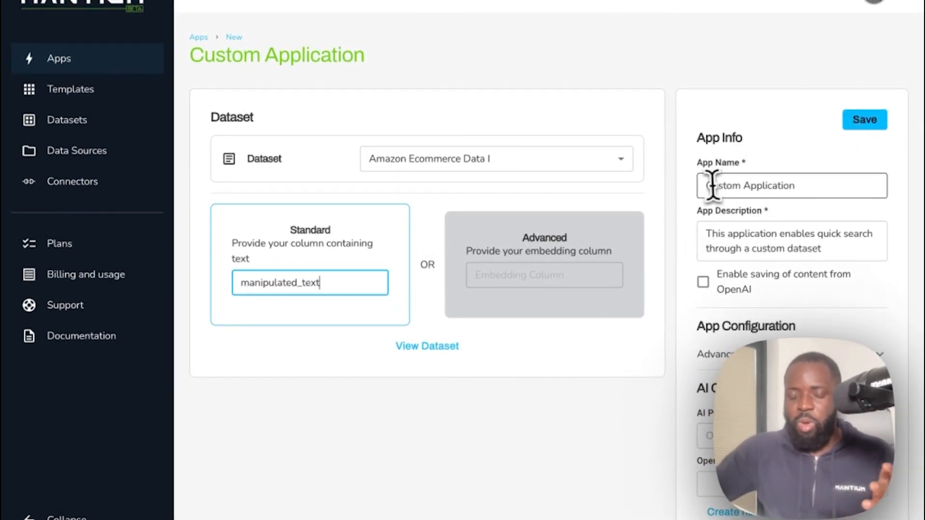
Rename the app as Ecommerce Application I
click(806, 186)
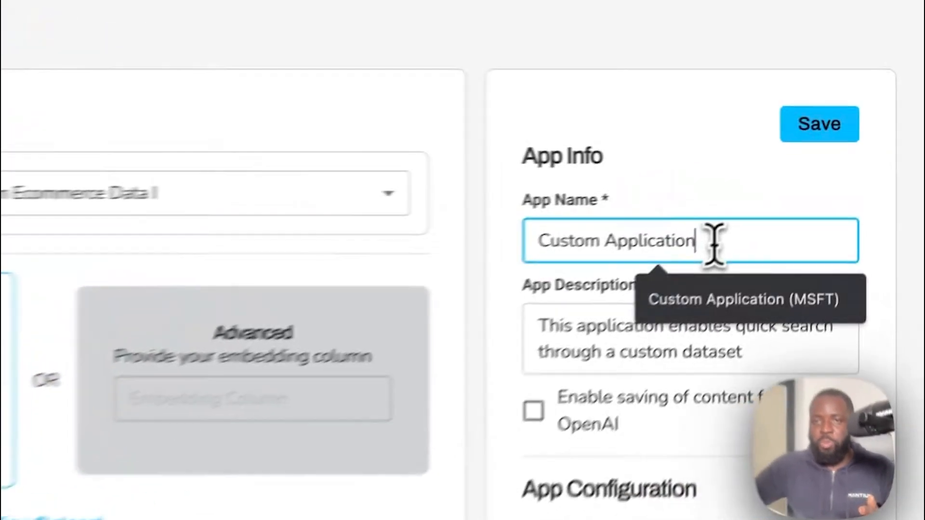
drag(714, 245, 448, 247)
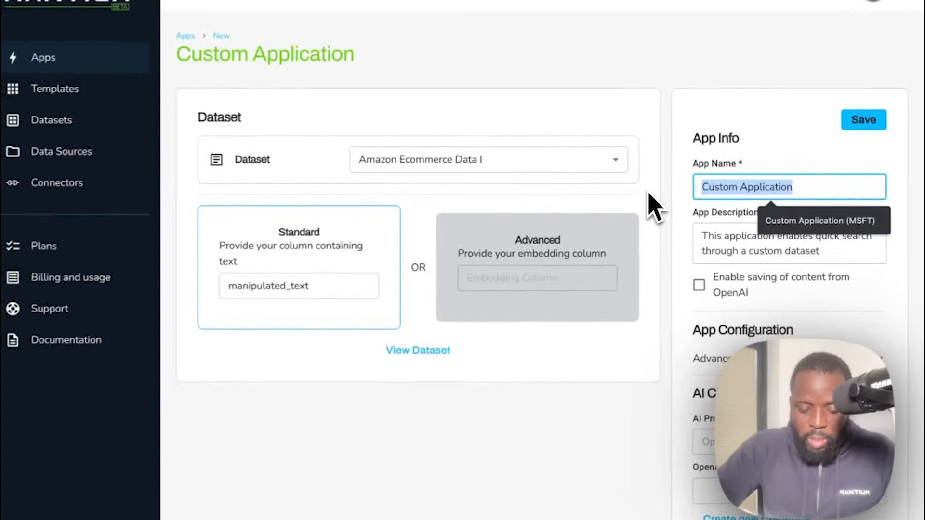
text(Ecomme)
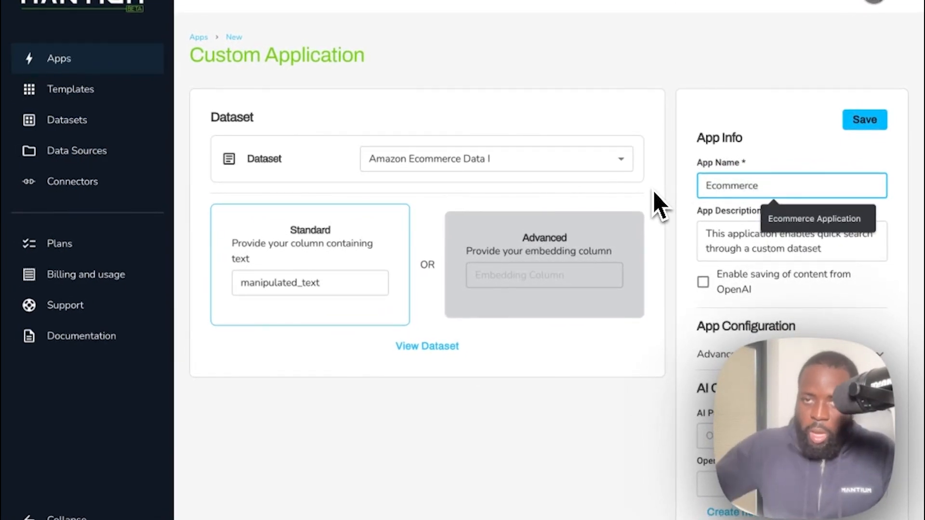
text(rce)
click(795, 219)
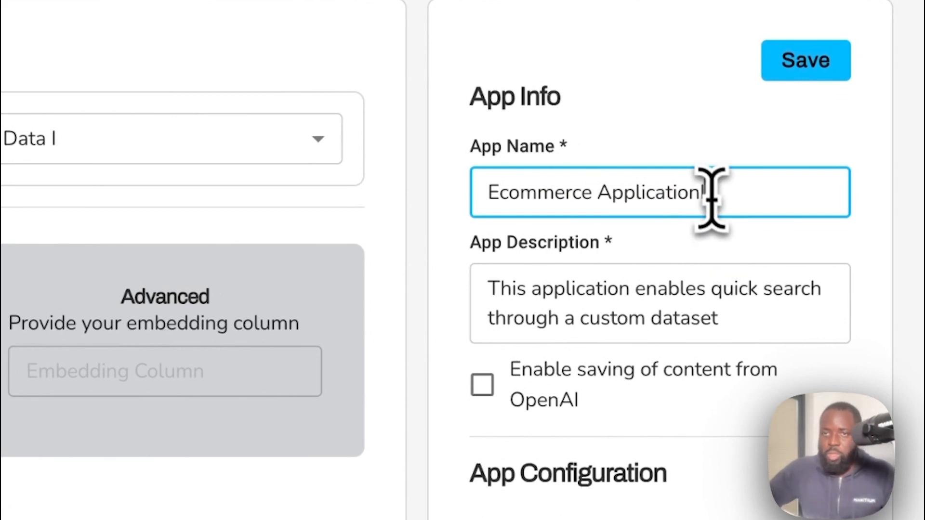
click(700, 196)
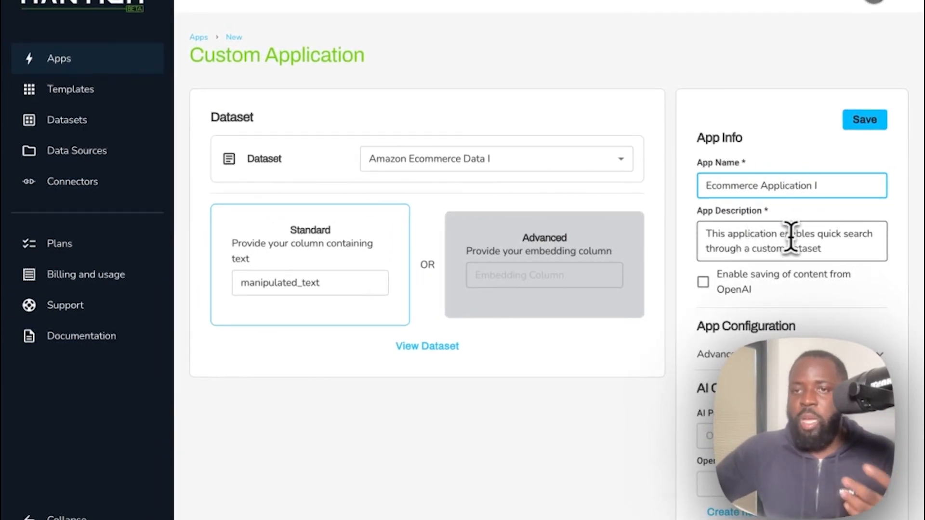
Change the app description to "This application enables quick search through an Amazon e-commerce dataset", accepting the suggested grammar and spelling corrections
click(763, 248)
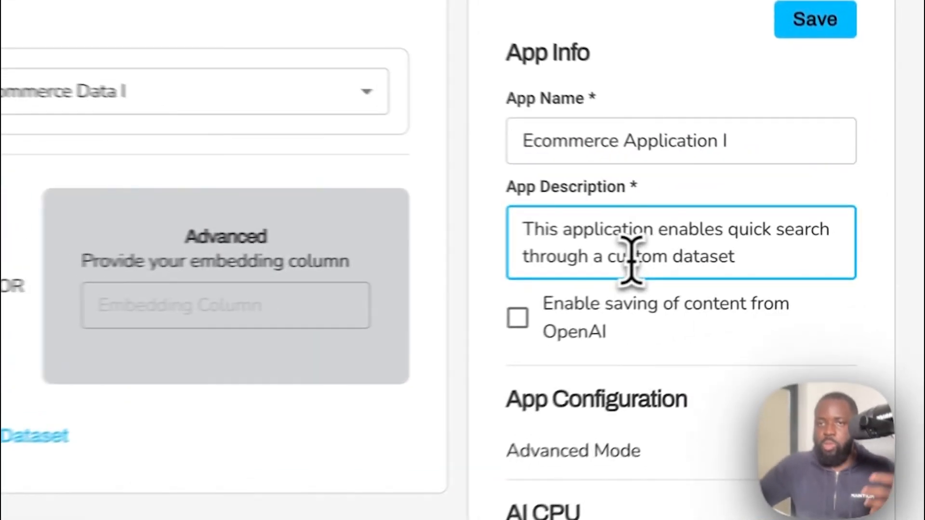
double_click(764, 248)
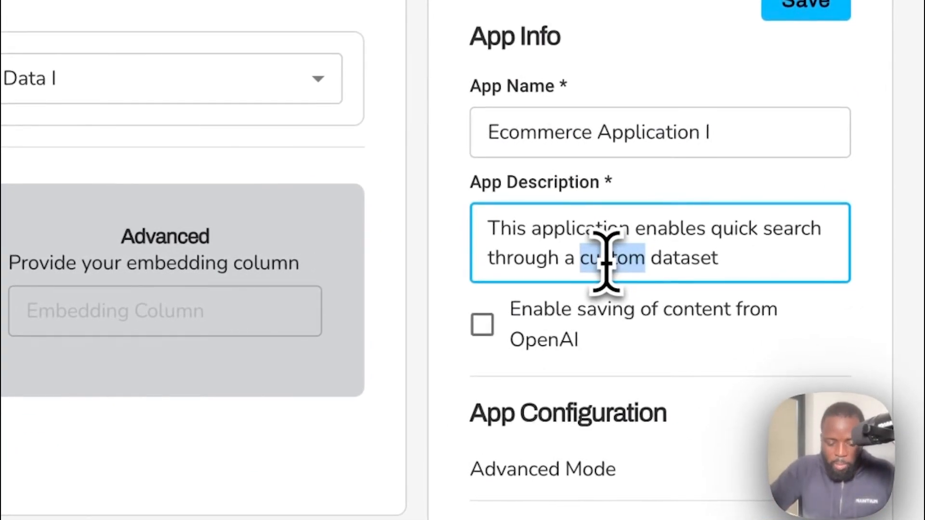
text(Amazon eco)
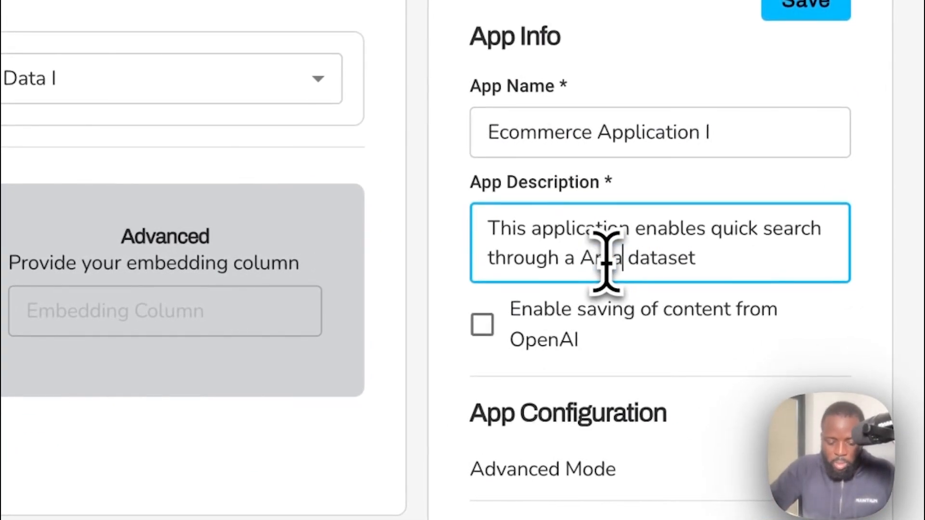
text(mmerce)
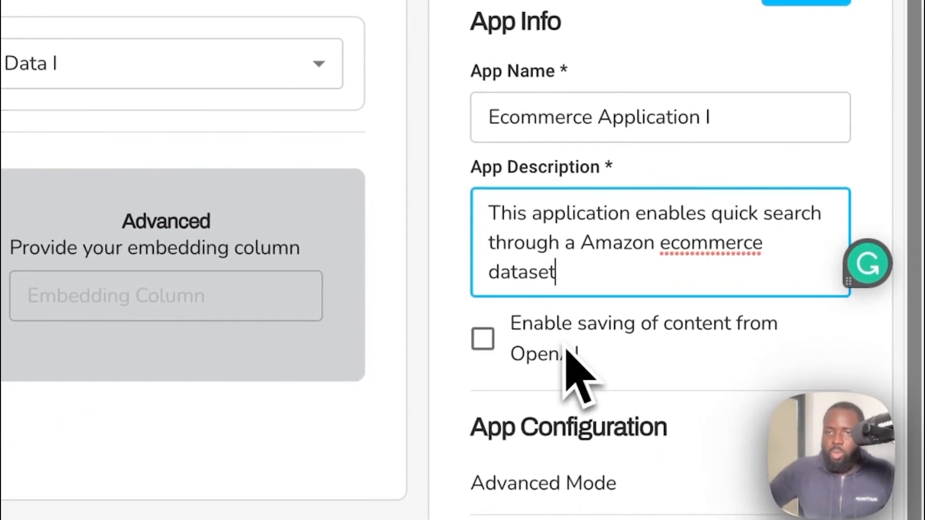
scroll(566, 347, down, 2)
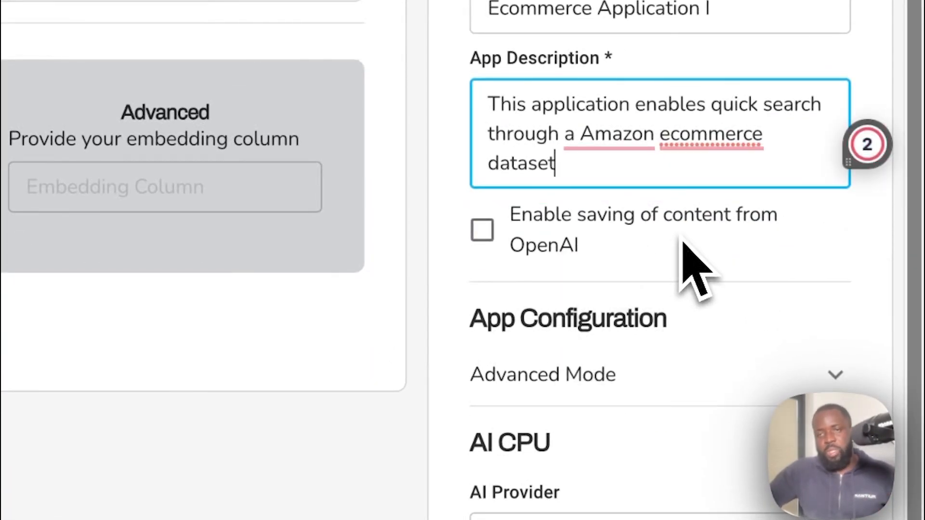
mouse_move(595, 138)
click(647, 193)
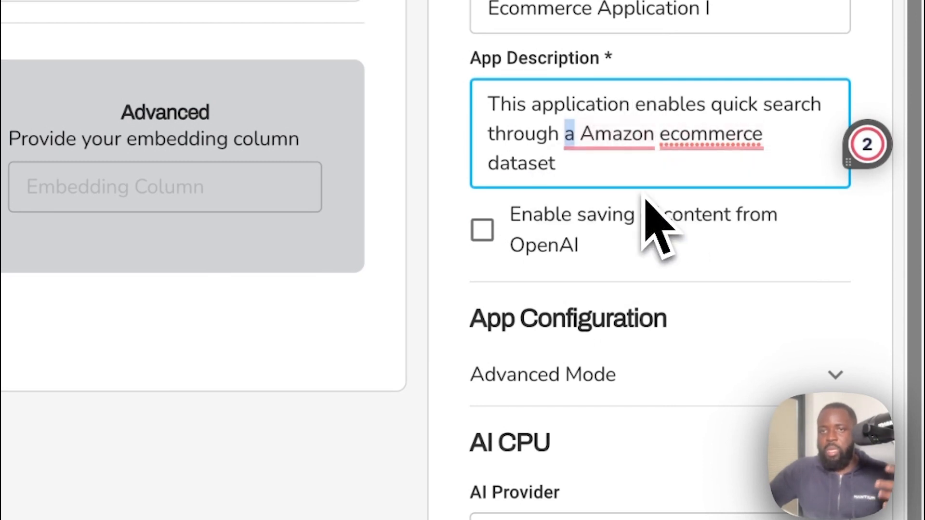
mouse_move(681, 137)
click(722, 214)
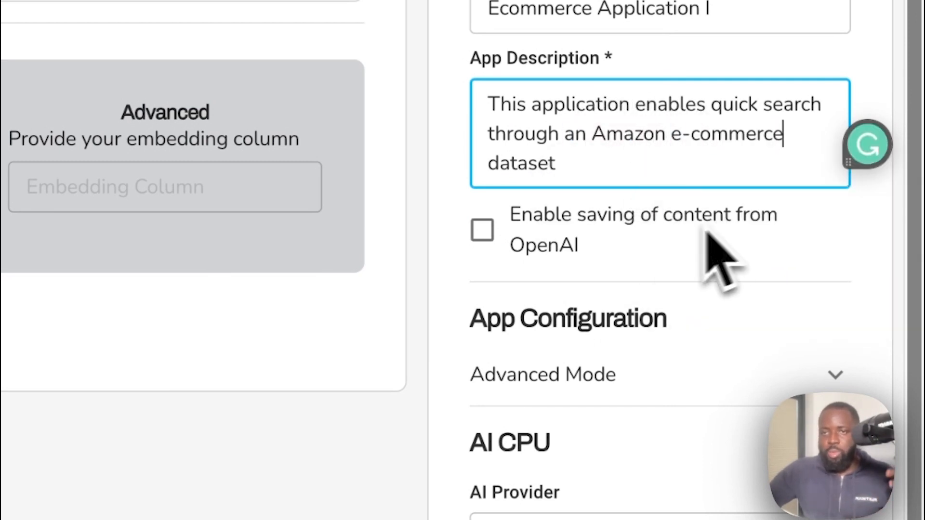
Expand the advanced app configuration and set the name for ChatGPT to EcommerceApps, reusing the first word of the app name
scroll(616, 217, down, 2)
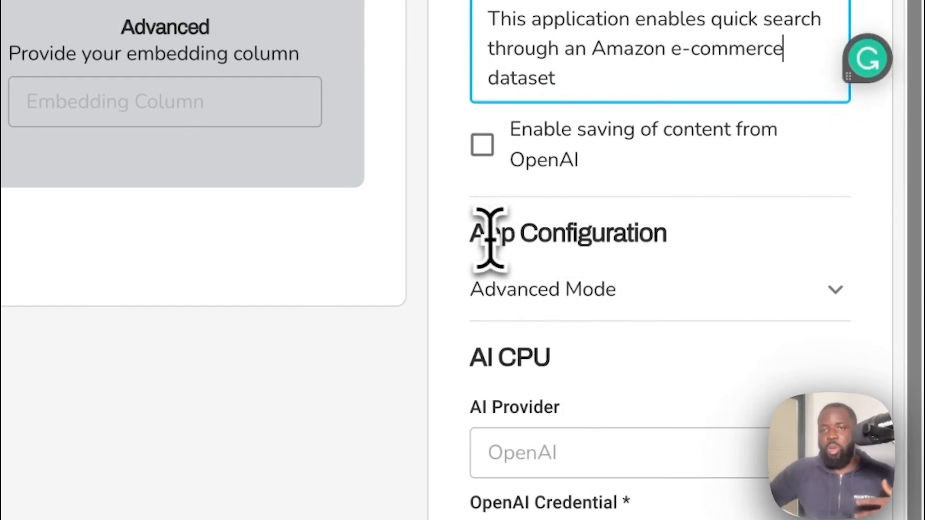
drag(470, 240, 727, 258)
click(596, 292)
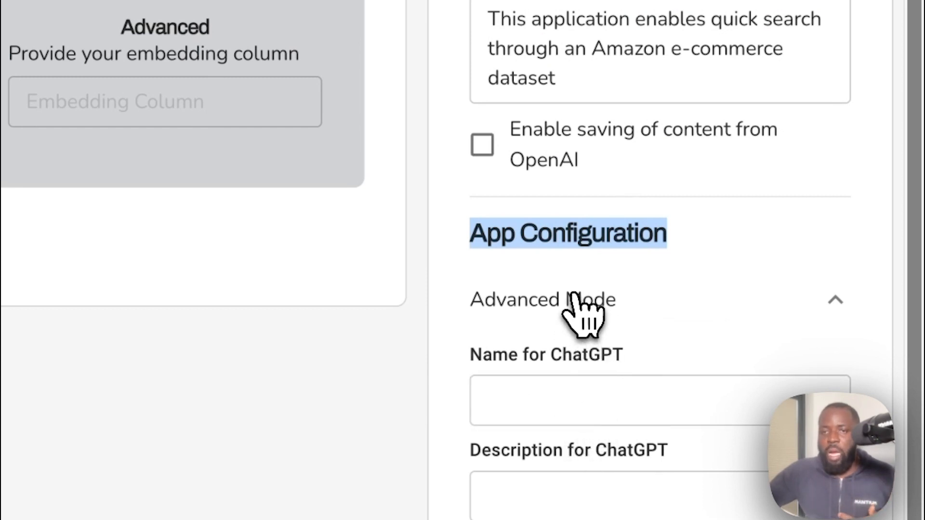
click(580, 304)
click(583, 301)
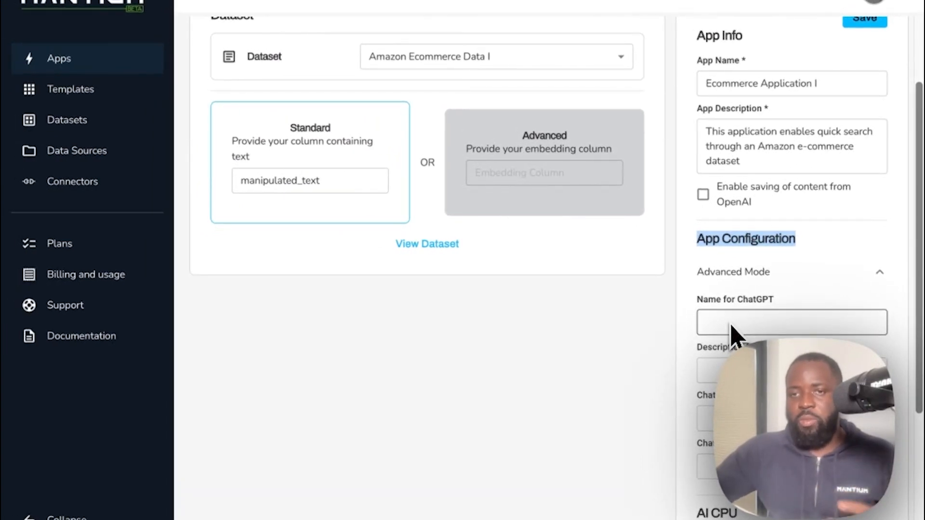
click(786, 86)
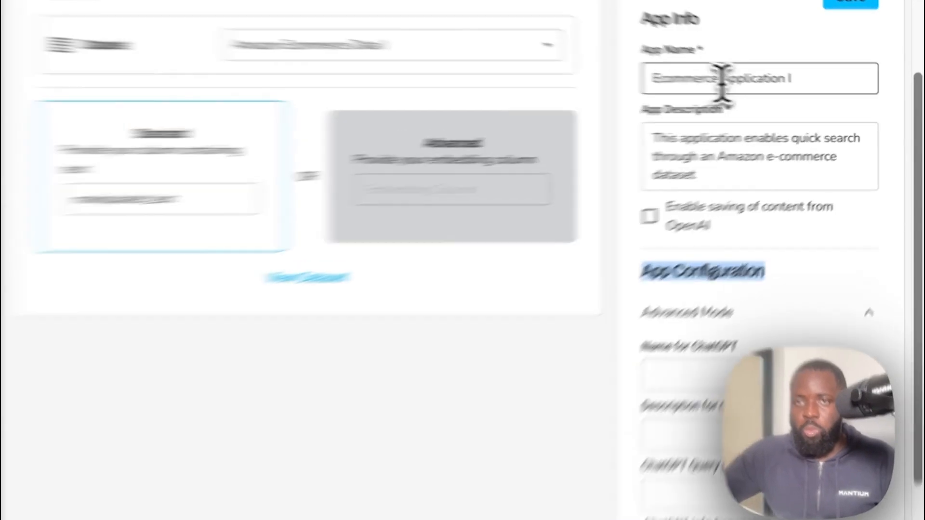
drag(759, 87, 682, 89)
key(ctrl+c)
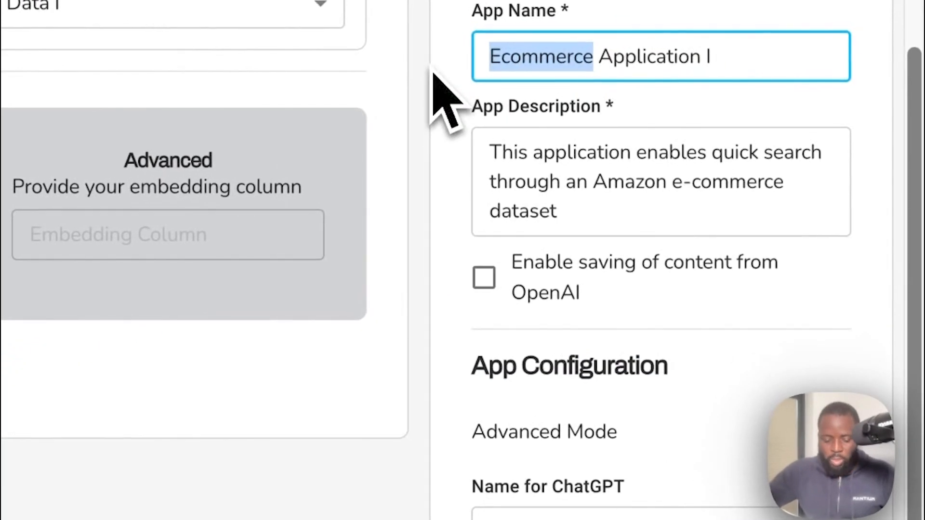
scroll(554, 376, down, 3)
click(537, 423)
key(ctrl+v)
text(Apps)
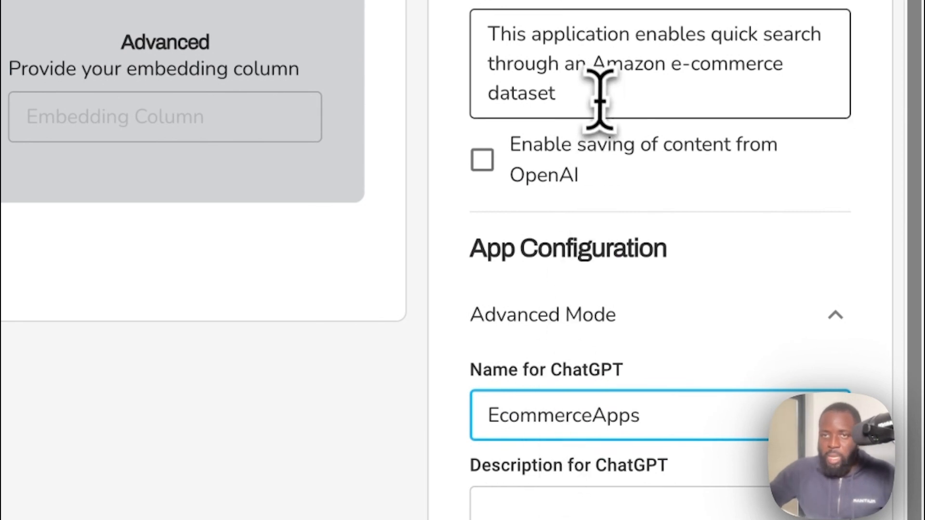
Copy the full app description into the description for ChatGPT
drag(598, 93, 479, 30)
key(ctrl+c)
scroll(650, 419, down, 6)
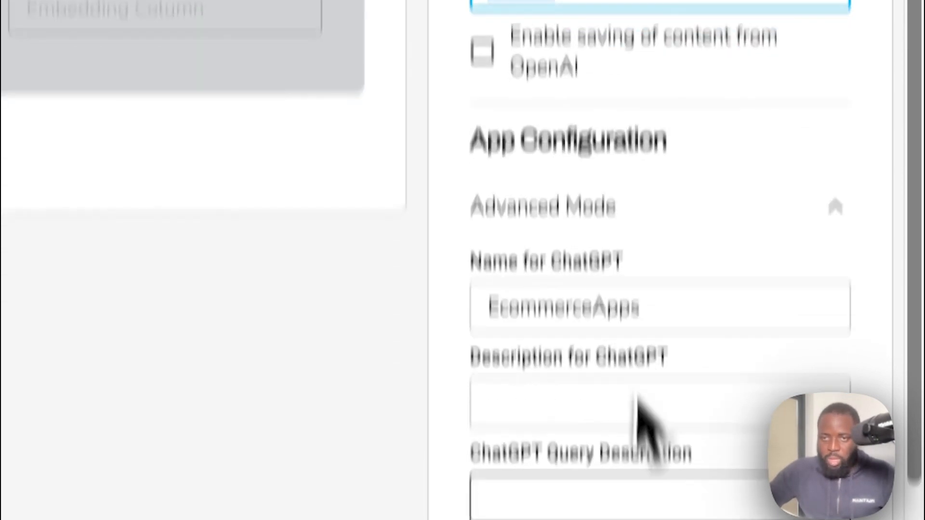
click(571, 264)
key(ctrl+v)
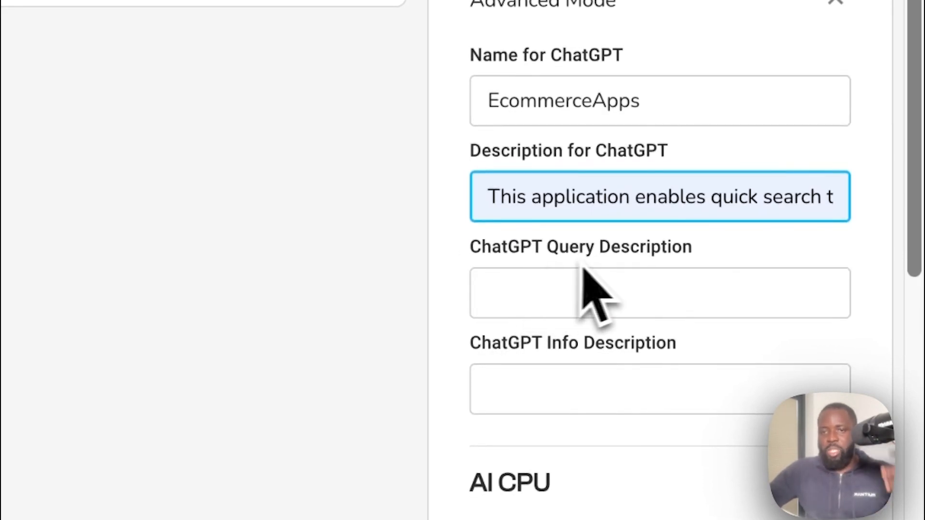
Choose the existing OpenAI credential for the app's AI CPU
scroll(788, 462, down, 4)
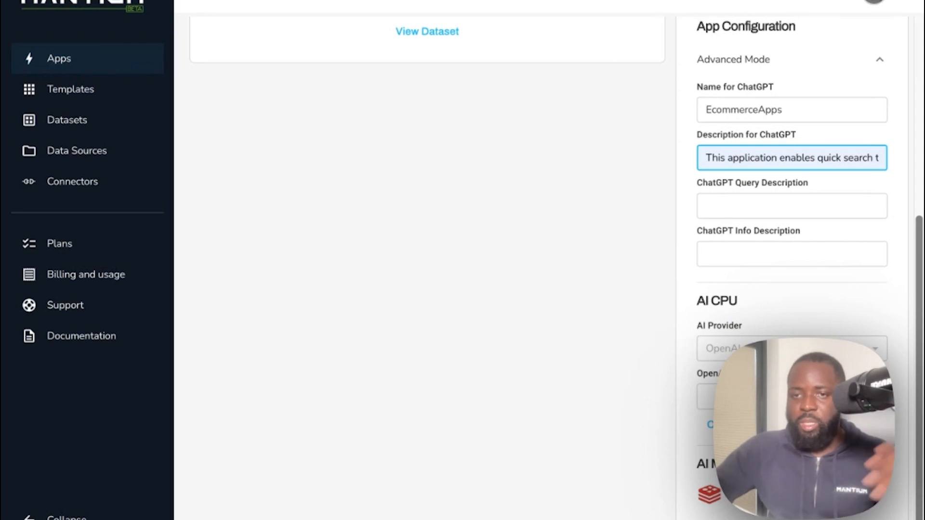
click(751, 396)
click(749, 427)
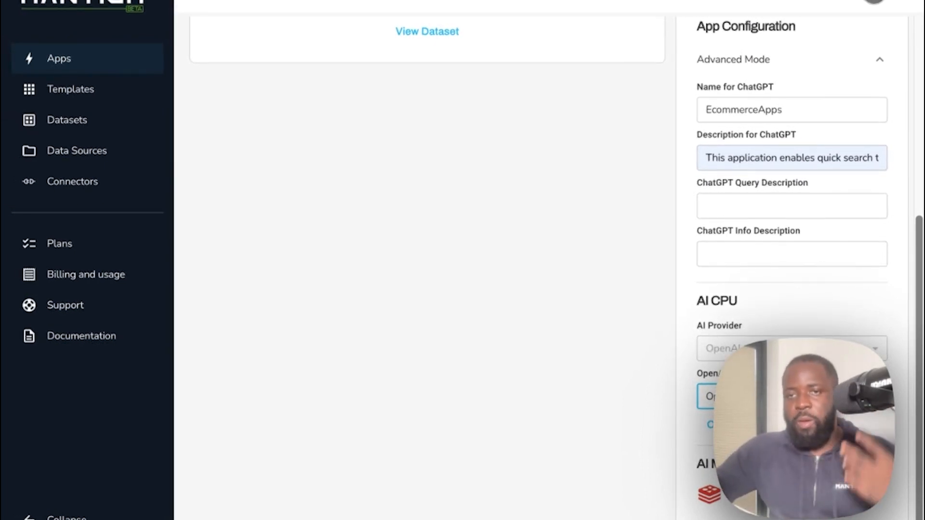
scroll(821, 304, up, 5)
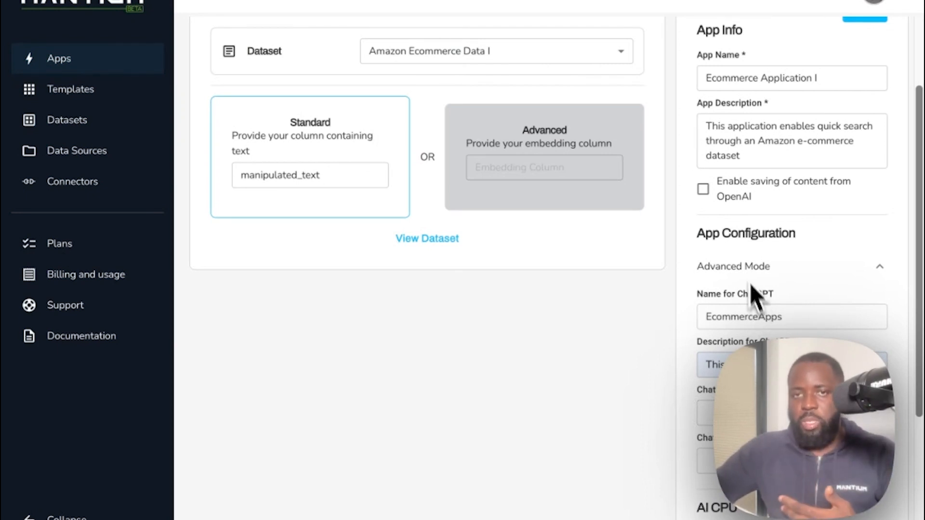
Save the Ecommerce Application I configuration, deploy the app, and check its data flow and recent logs
scroll(727, 231, up, 3)
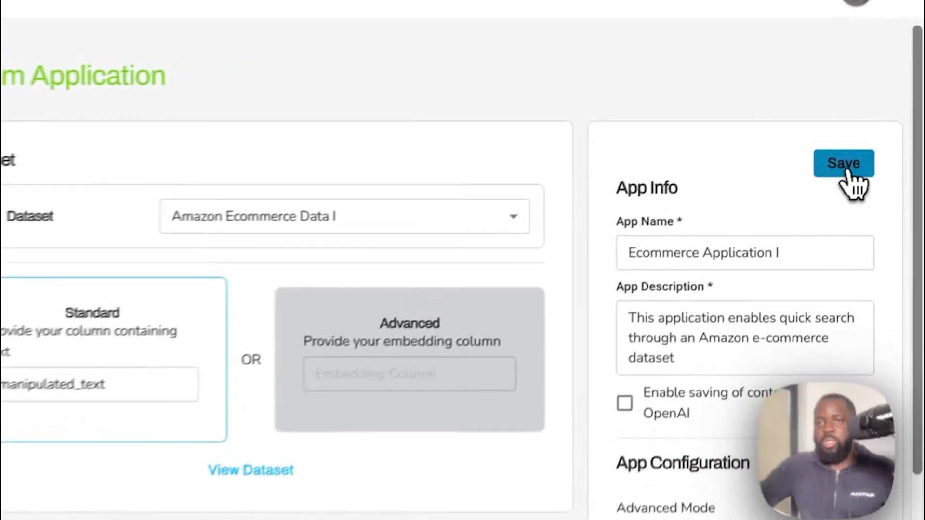
click(845, 166)
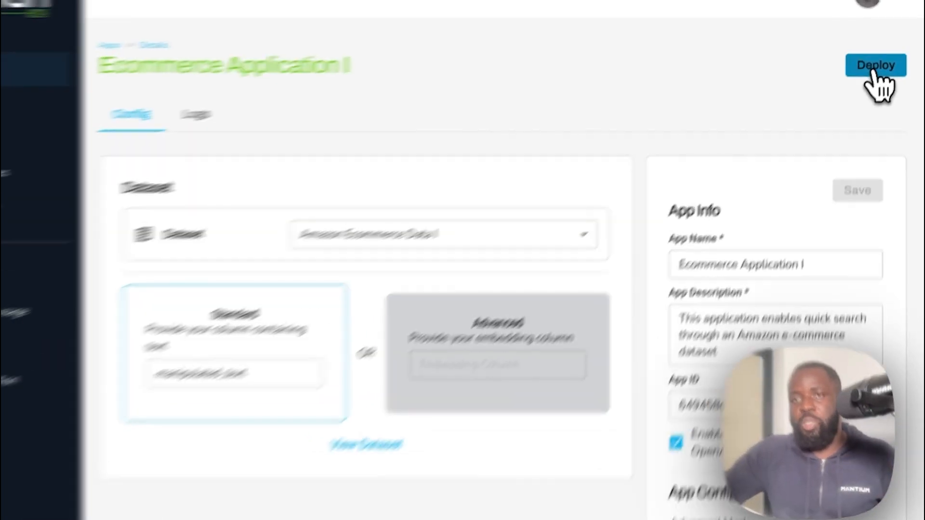
click(879, 61)
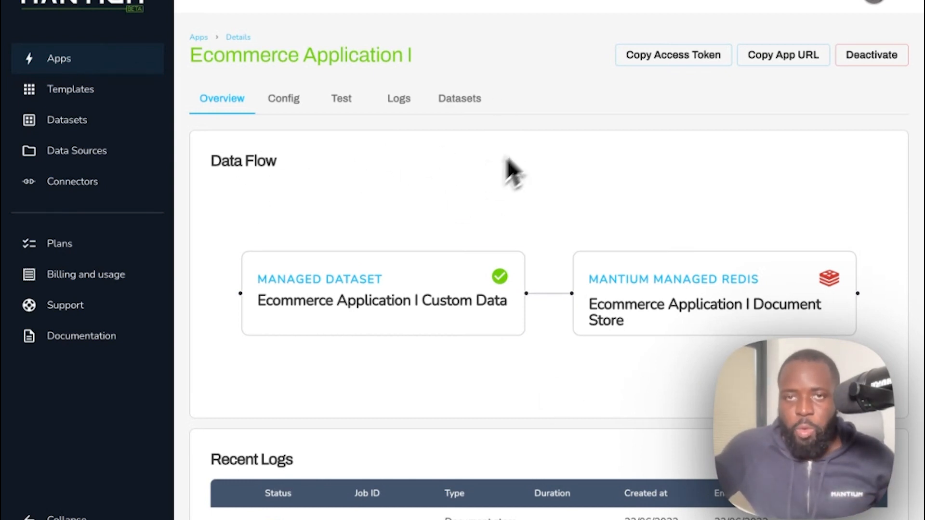
scroll(529, 121, down, 3)
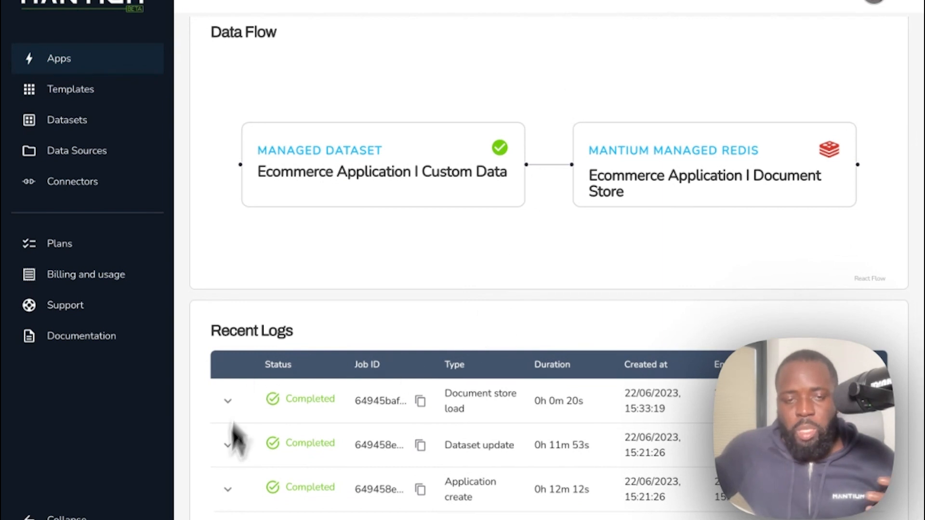
scroll(303, 385, up, 3)
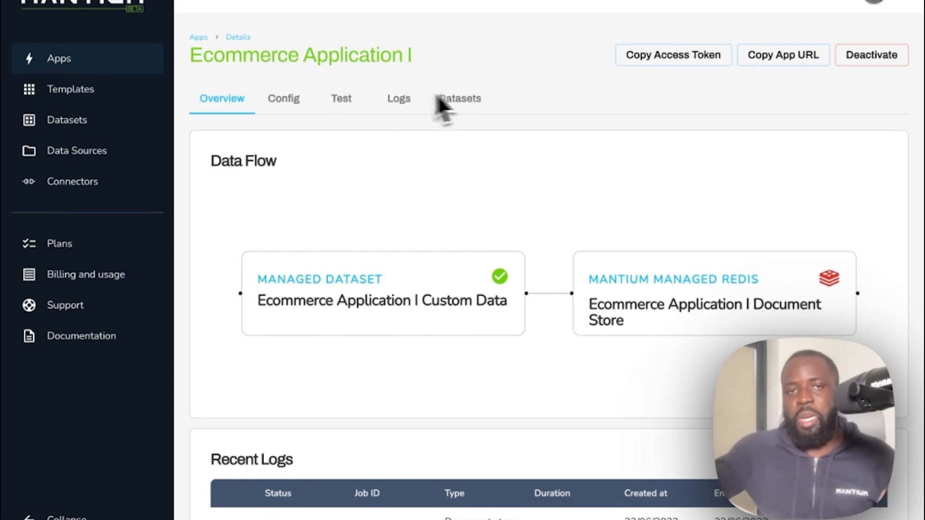
Switch to ChatGPT and look through the GPT-4 plugin list, checking the Mantium plugin's description and whether it is enabled
key(ctrl+Left)
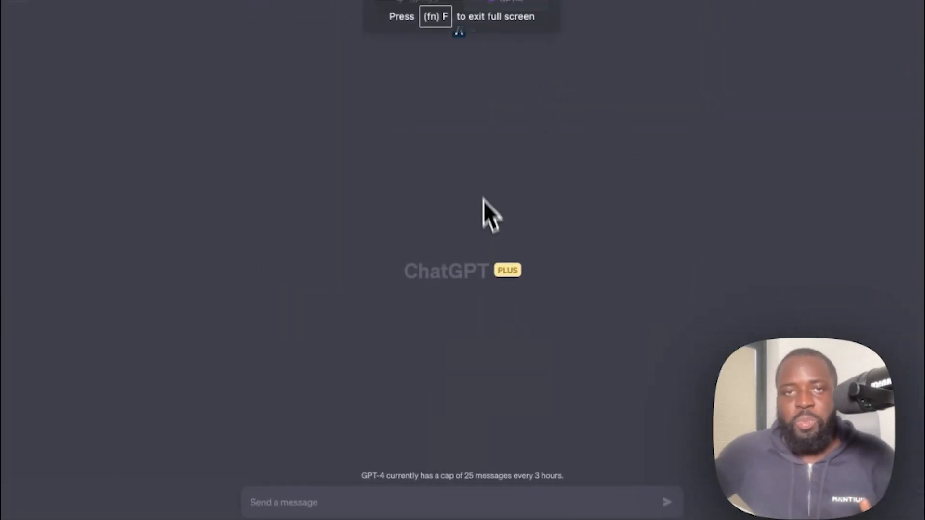
mouse_move(519, 25)
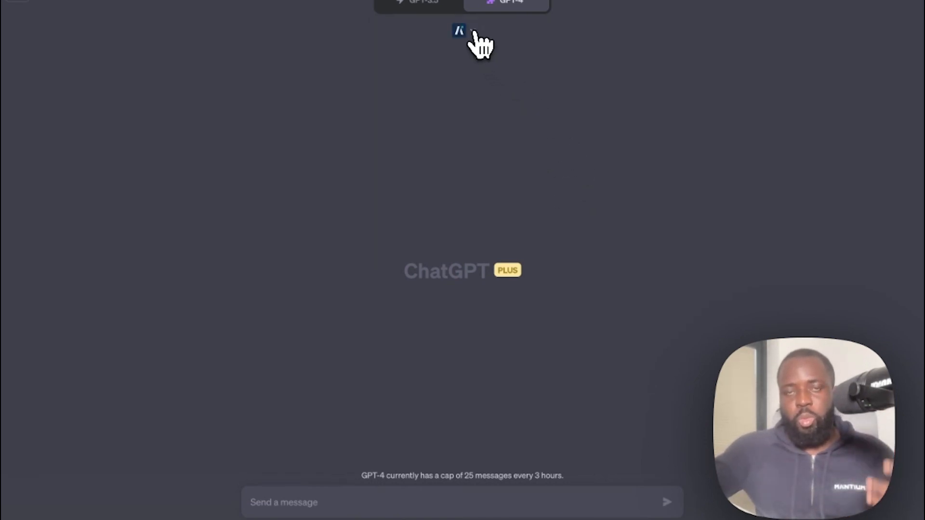
click(471, 31)
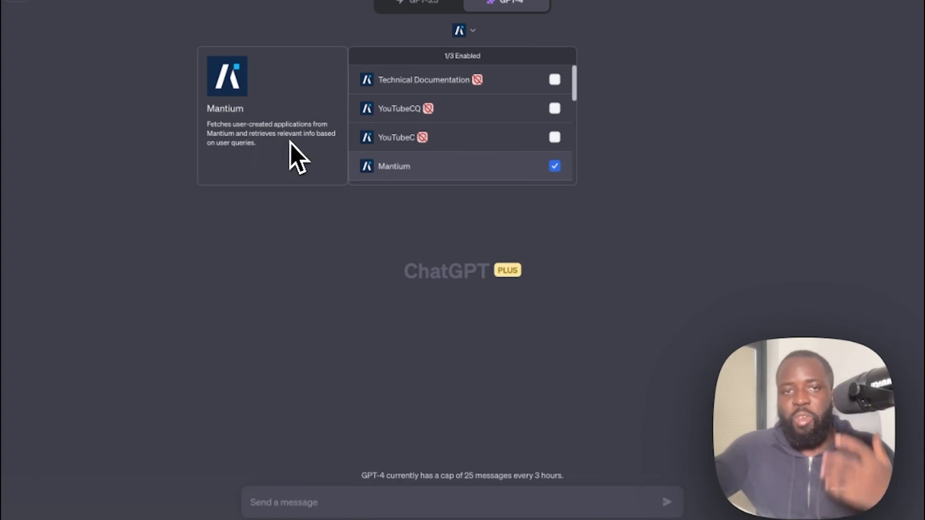
click(372, 150)
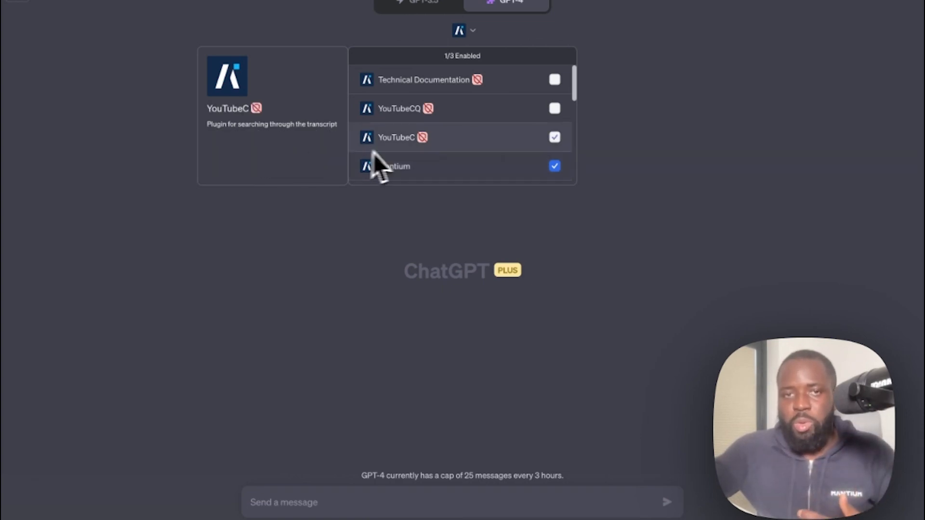
scroll(405, 159, down, 10)
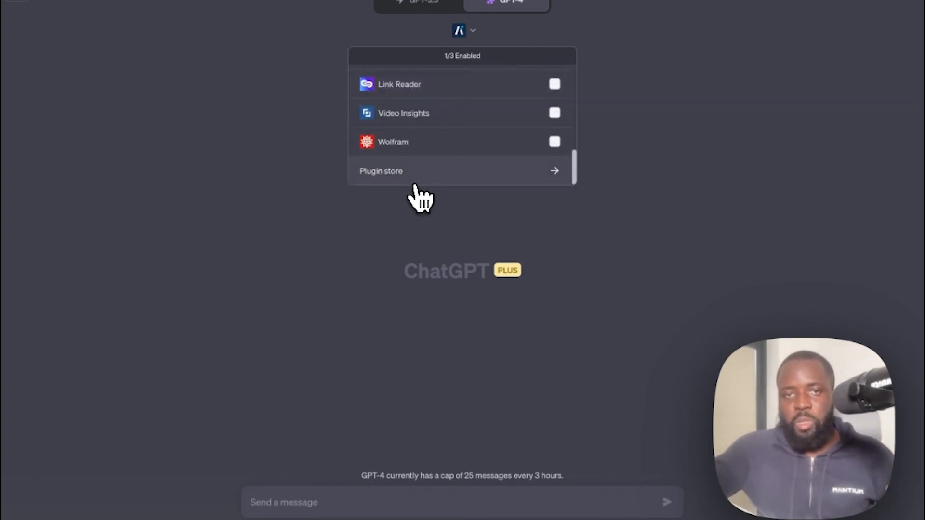
Search the plugin store for "mant" to check the Mantium plugin's installation, and close the store
click(410, 177)
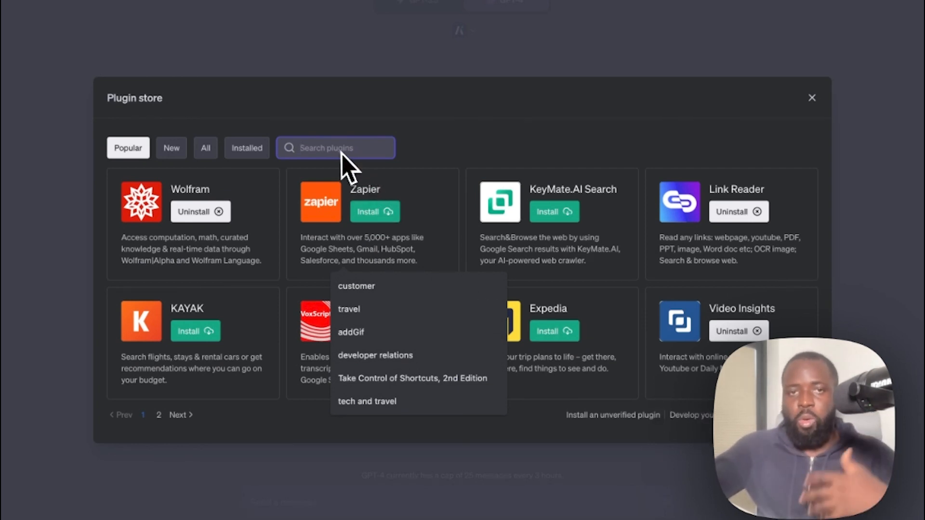
text(mant)
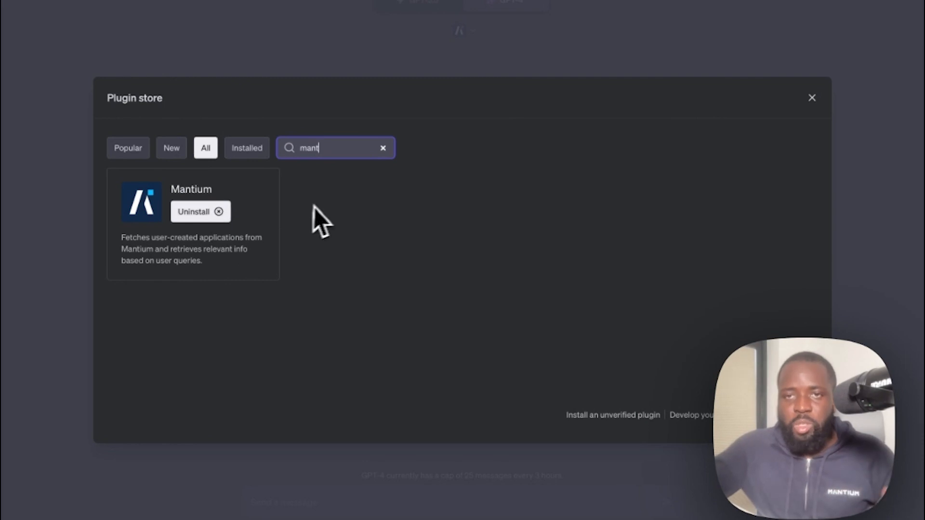
click(815, 101)
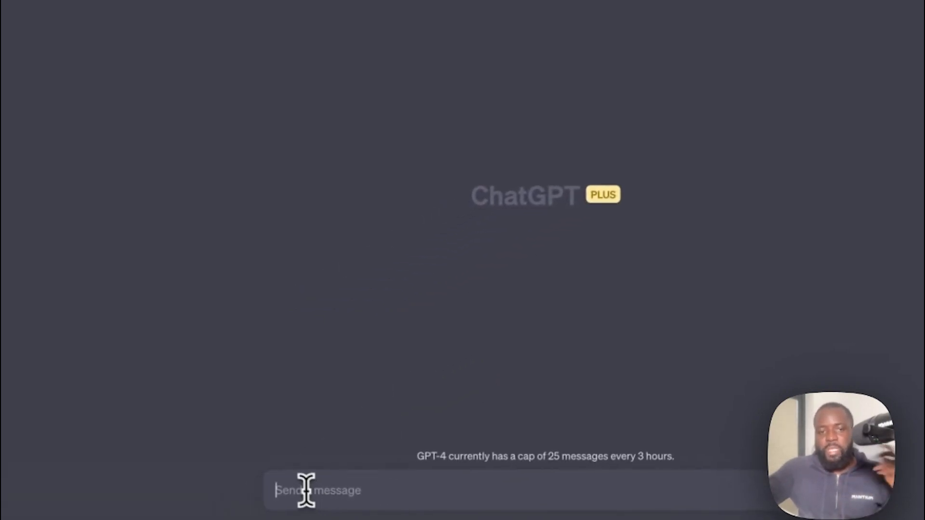
Send ChatGPT the message "List all Mantium applications in my account"
text(Li)
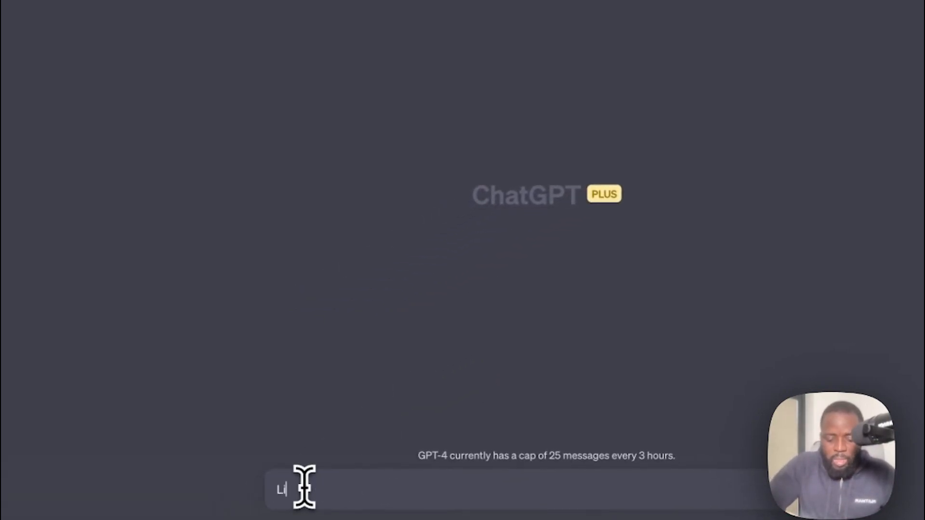
text(st all Mantium applications in my account)
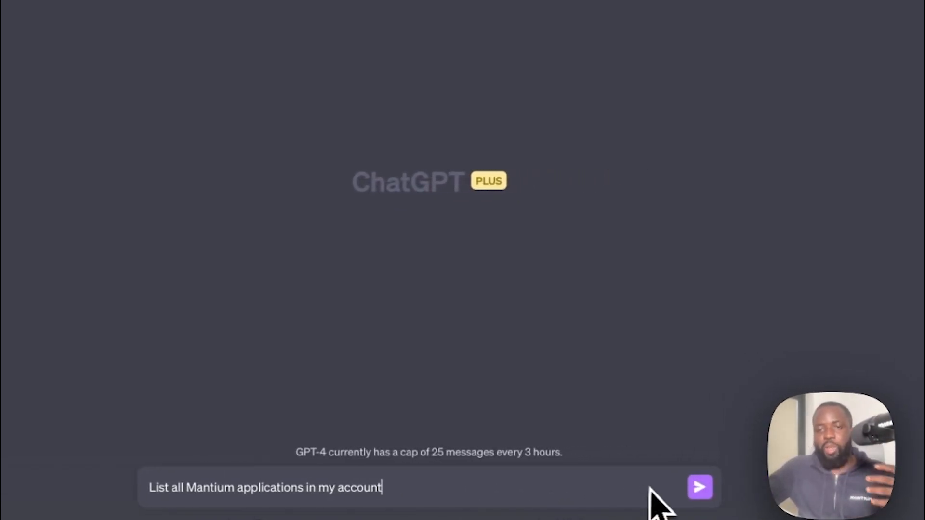
click(702, 489)
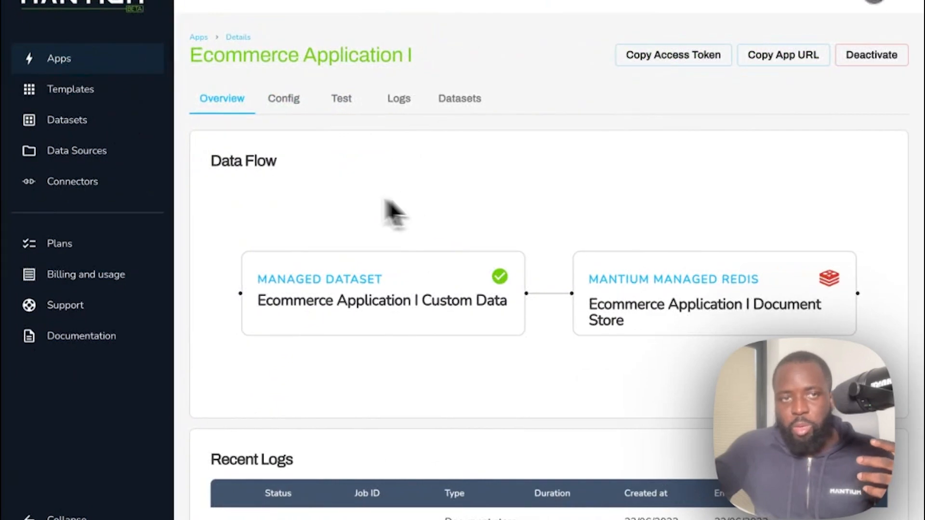
Check the apps in Mantium against ChatGPT's answer, highlighting the Ecommerce Application I entry in the chat
click(75, 62)
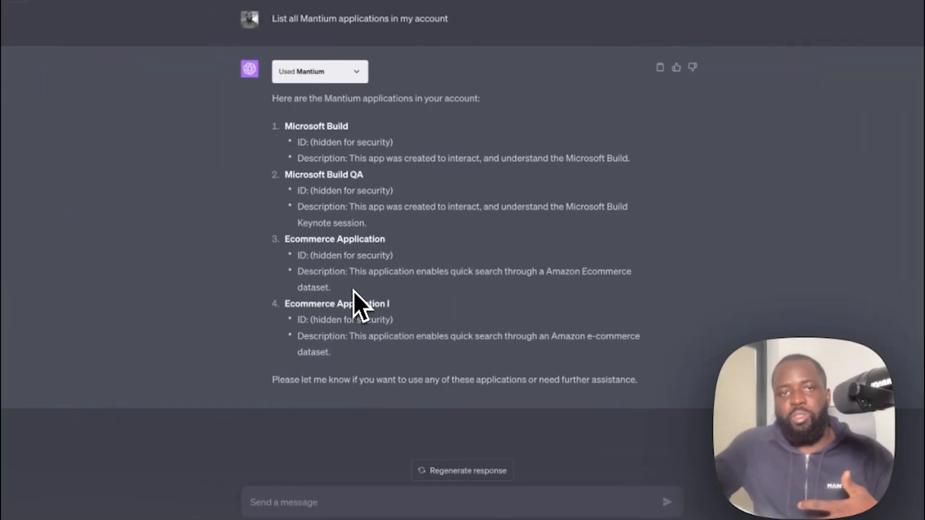
drag(390, 307, 286, 307)
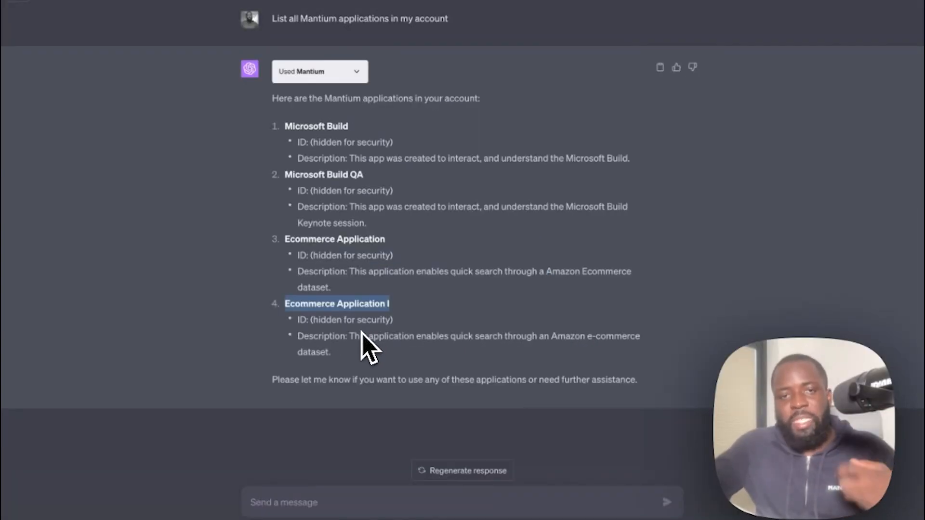
Ask ChatGPT to use the Mantium plugin to suggest a male shoe that can be worn for a presentation
click(289, 502)
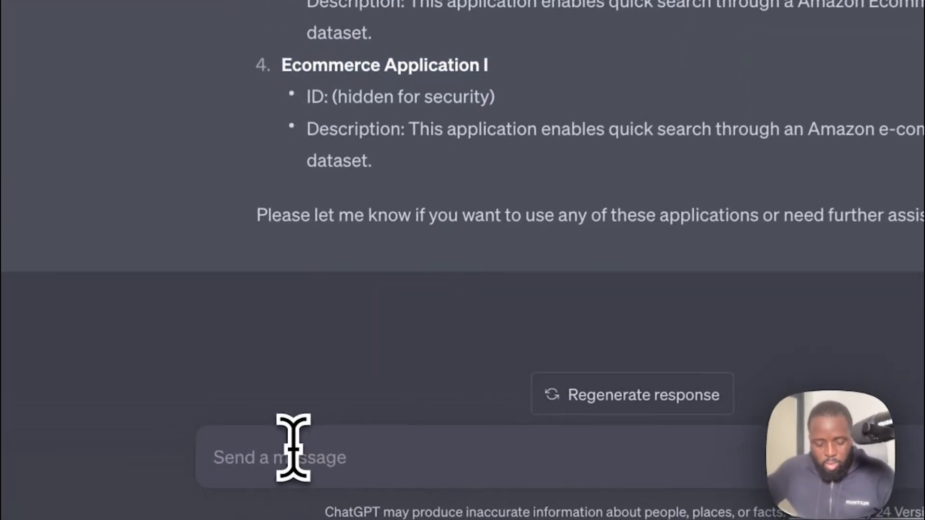
key(ctrl+v)
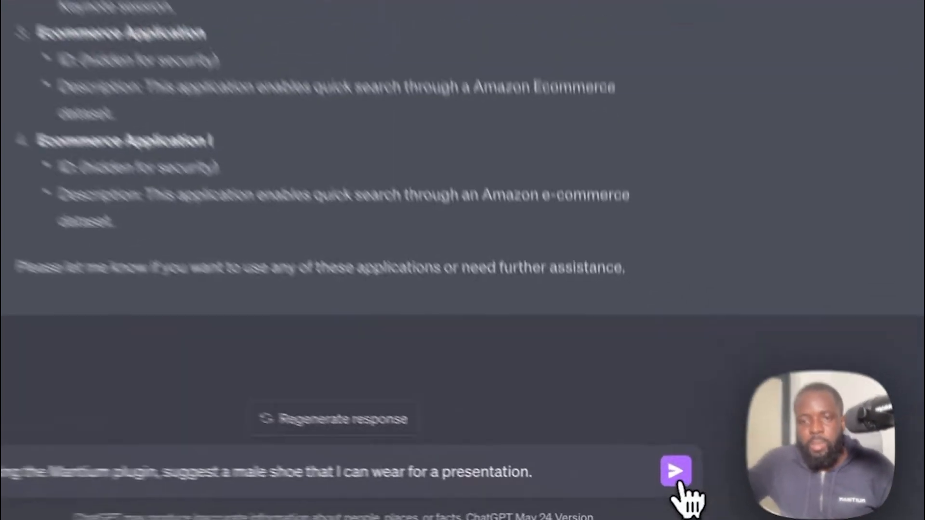
click(667, 502)
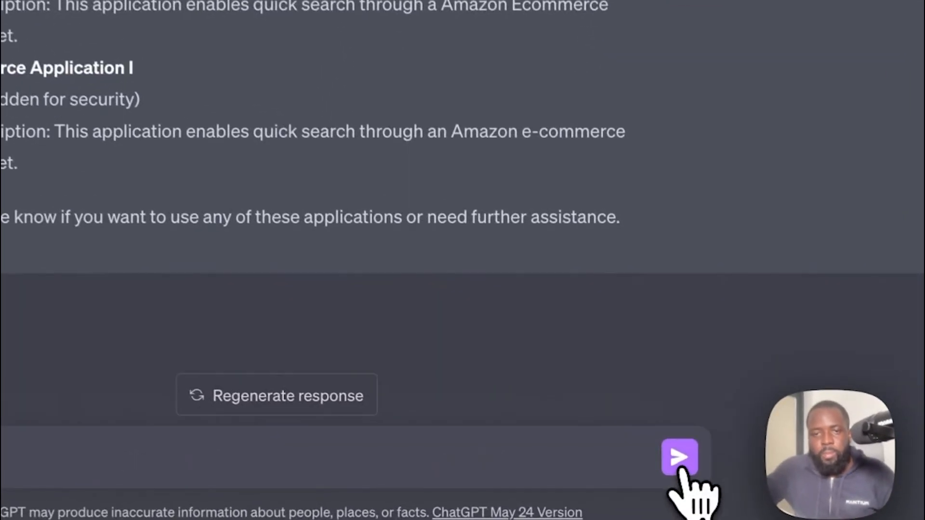